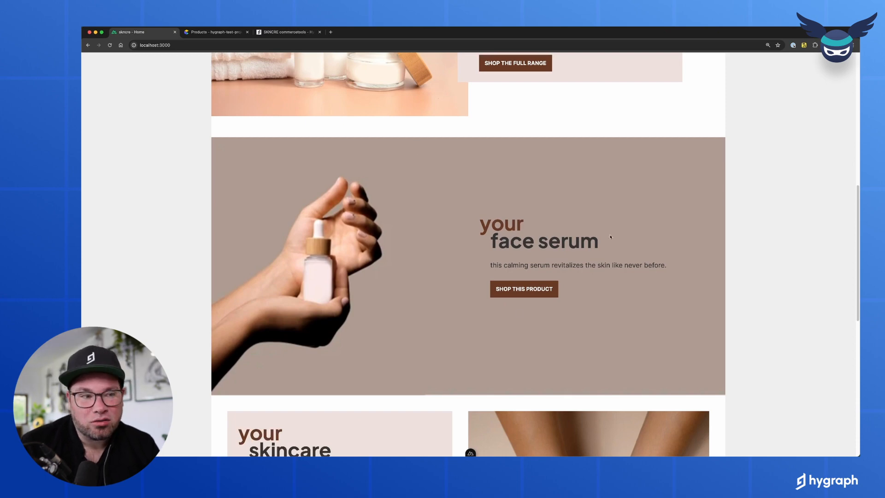
- Open the Face serum product page, browse its details, and add it to the cart at € 199.00
left_click(522, 290)
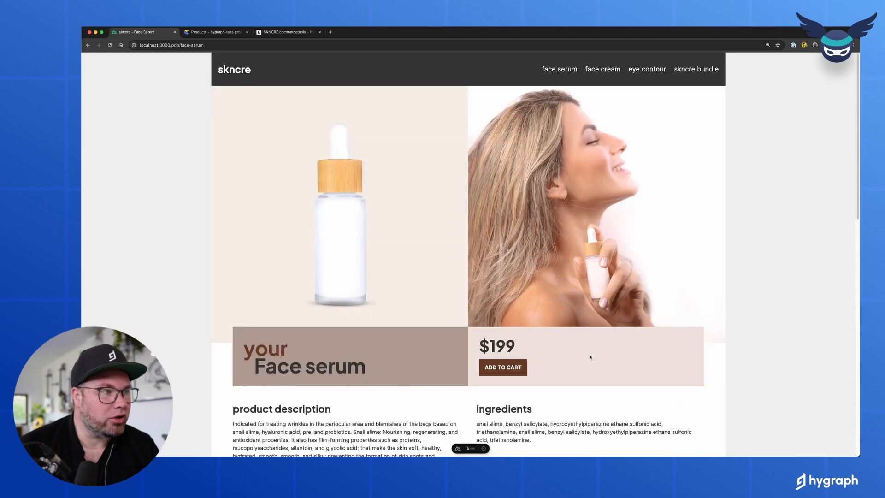
scroll(470, 352, "down", 1)
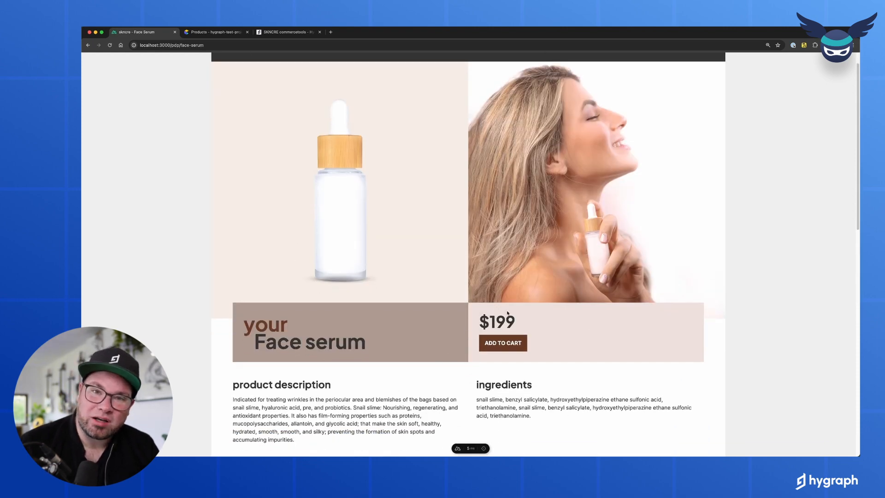
scroll(515, 314, "down", 1)
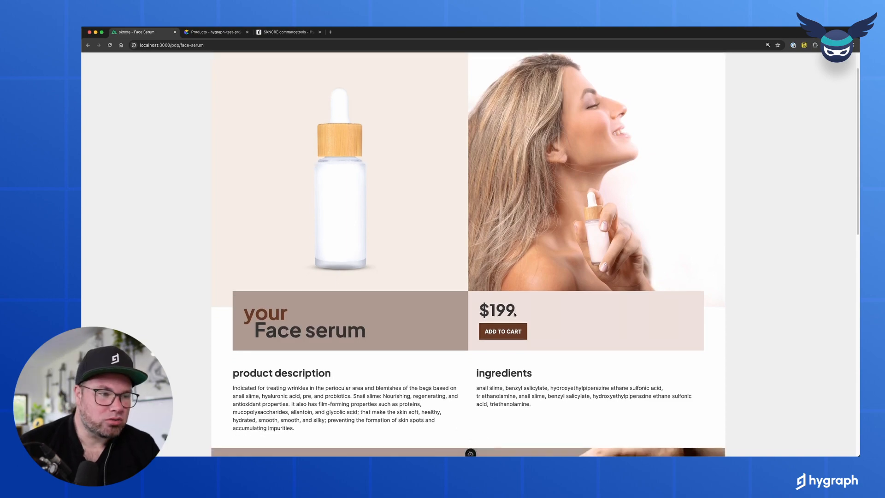
scroll(514, 314, "down", 6)
scroll(305, 278, "down", 5)
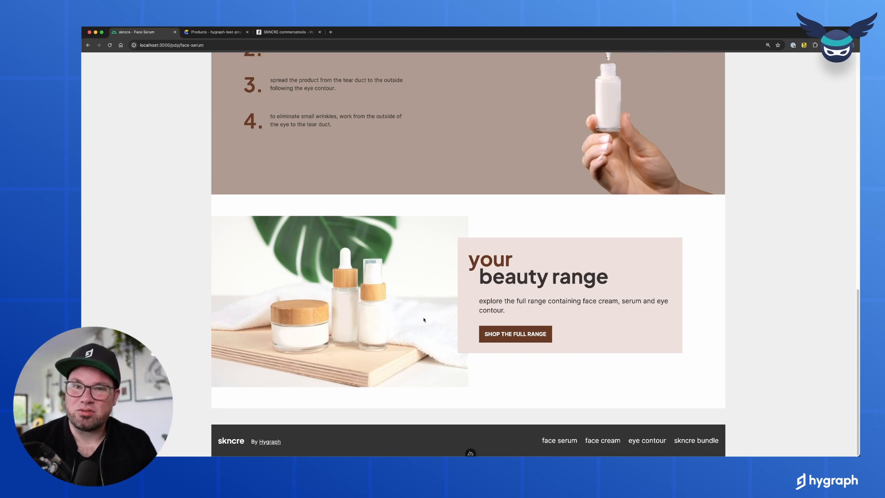
scroll(424, 319, "up", 11)
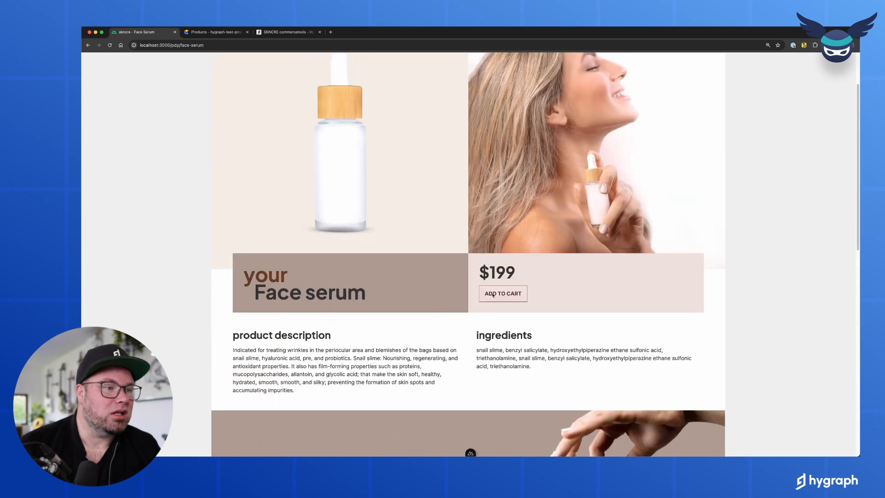
left_click(493, 294)
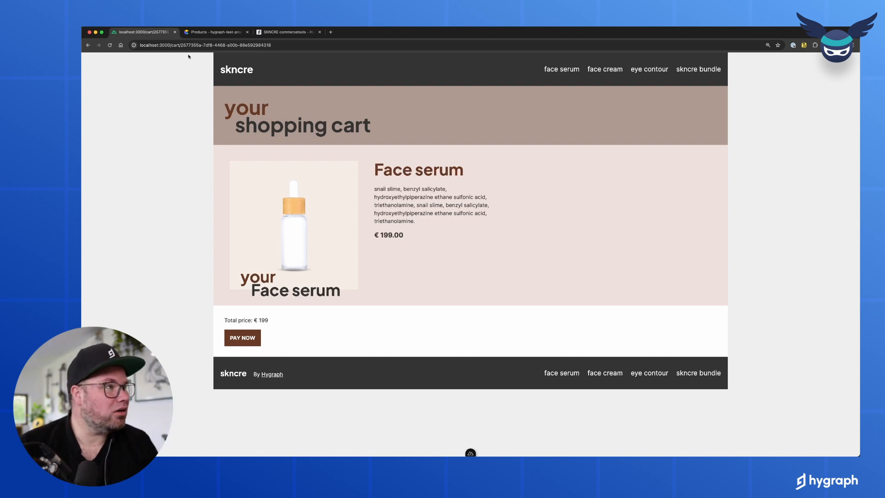
- Select the cart ID in the address bar, then switch to the commercetools Products list
left_click_drag(181, 47, 252, 49)
left_click(450, 176)
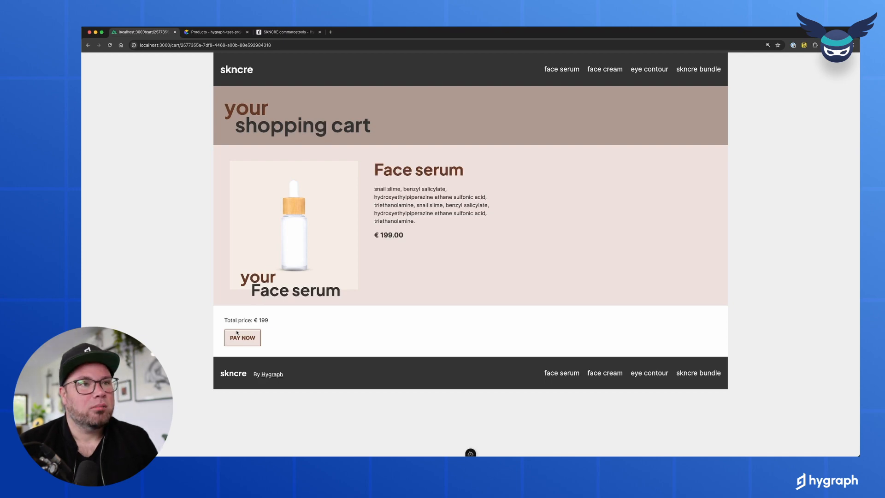
left_click(206, 33)
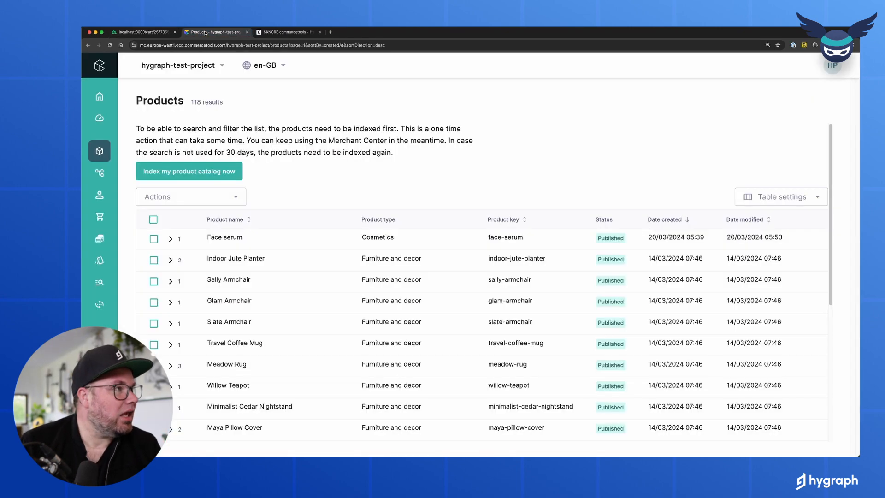
- Open Face serum in commercetools and expand its full product description
left_click(224, 238)
scroll(312, 294, "down", 2)
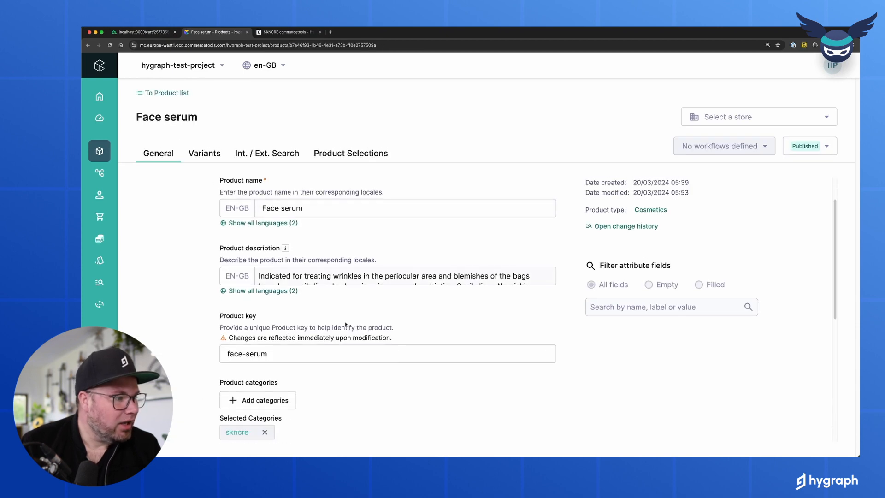
left_click(394, 277)
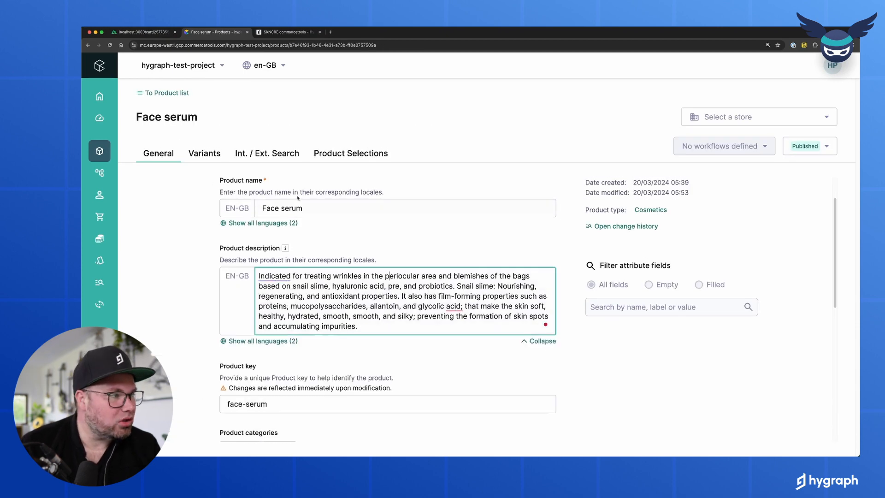
scroll(297, 311, "down", 1)
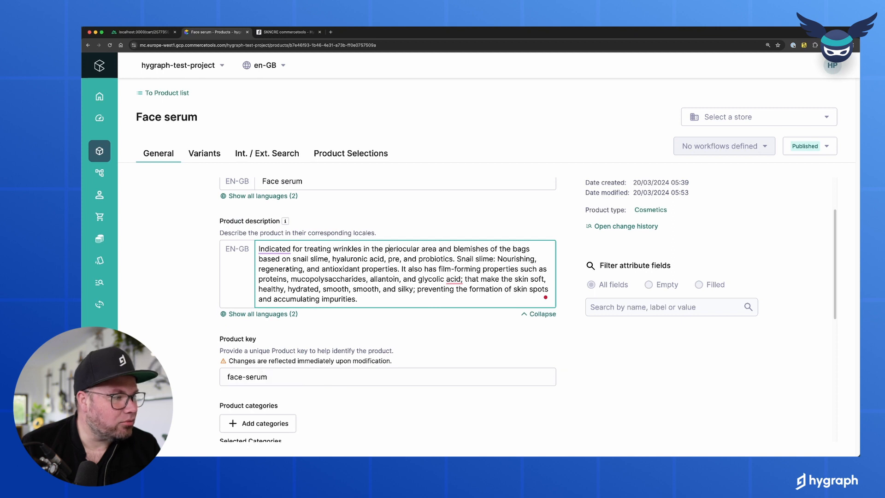
- Check the Face serum variant's €199.00 EUR price, then move to the Hygraph project dashboard
left_click(213, 159)
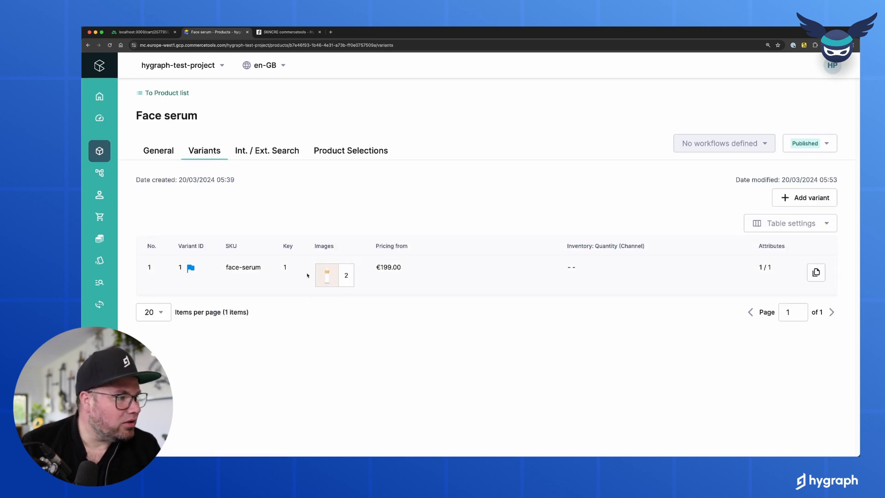
left_click(342, 276)
left_click(237, 168)
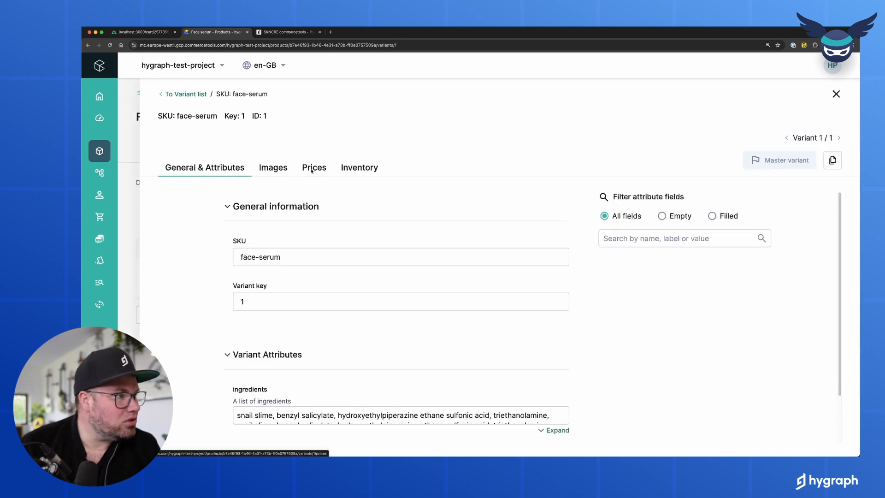
left_click(314, 168)
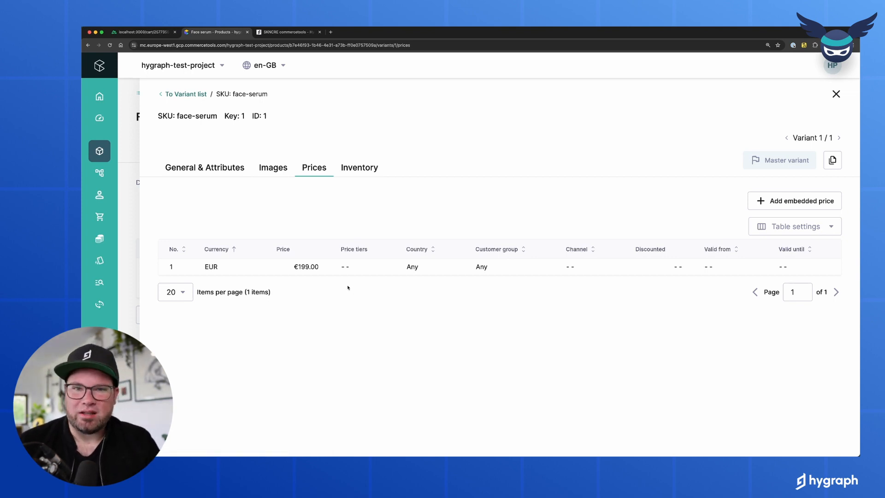
left_click(286, 32)
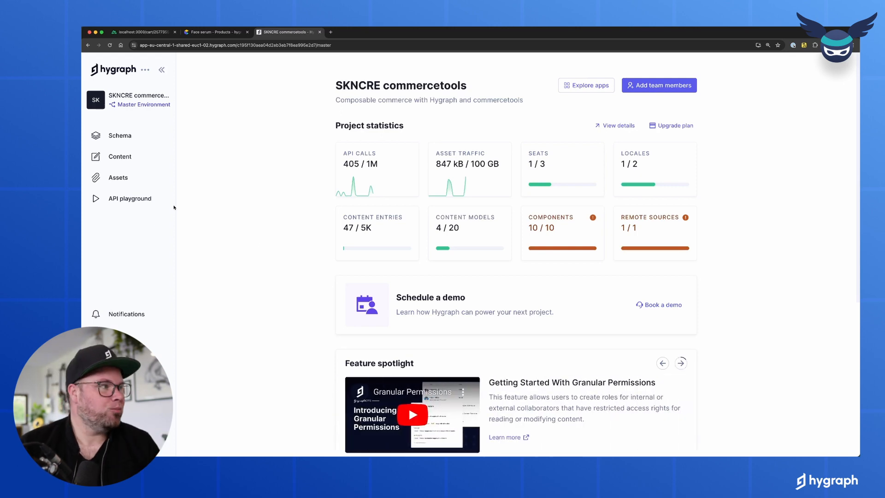
- Review the Commercetools remote source settings in the Schema, then open the Query system model
left_click(122, 136)
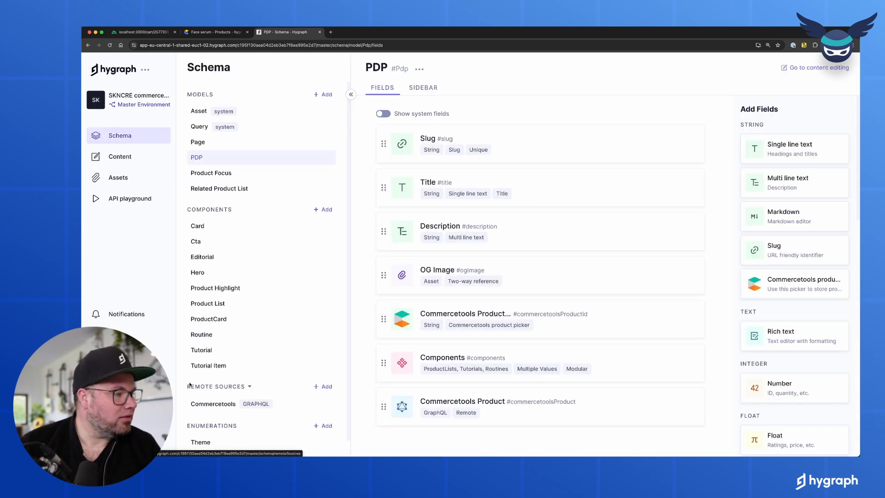
left_click(207, 405)
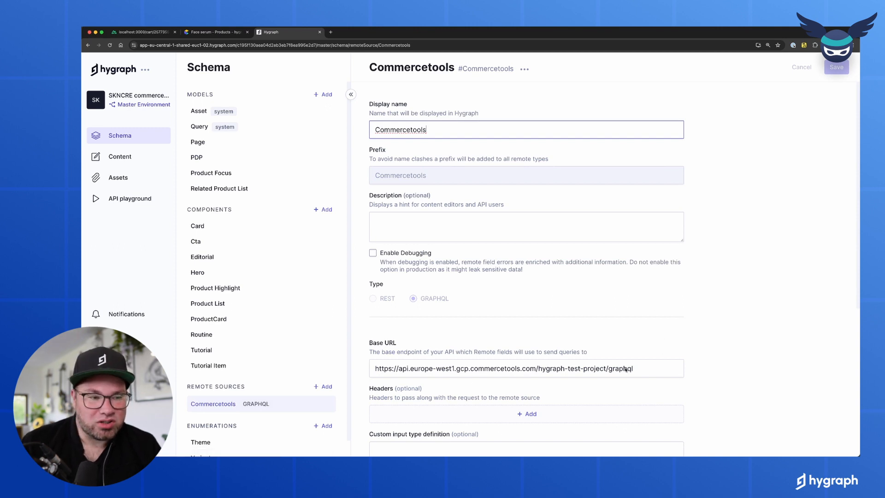
scroll(652, 370, "down", 1)
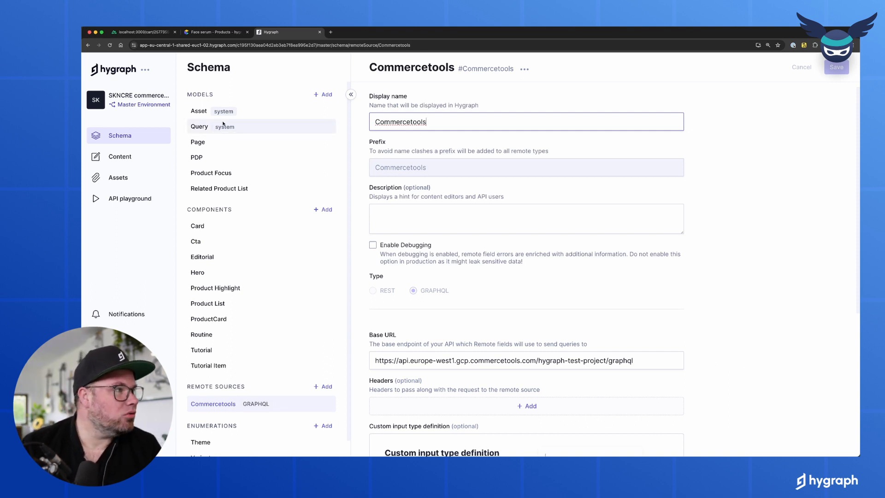
left_click(200, 127)
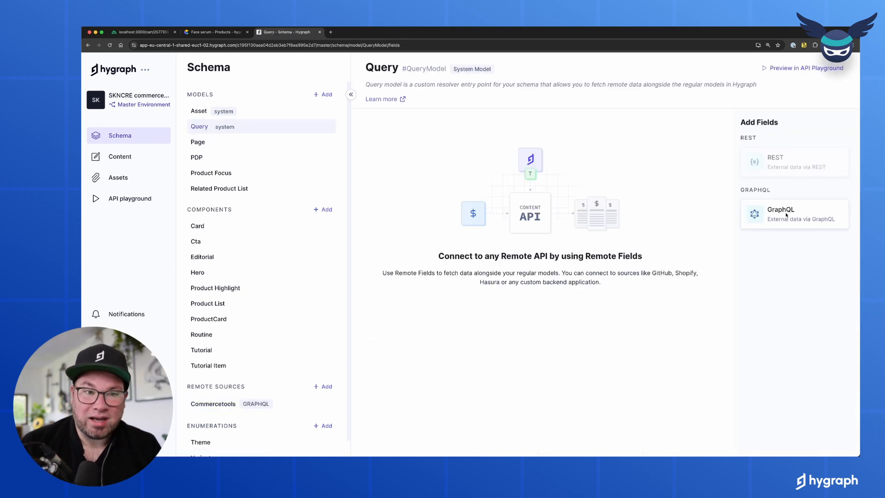
- Start a GraphQL remote field named 'test' on Query and browse the Commercetools queries
left_click(757, 210)
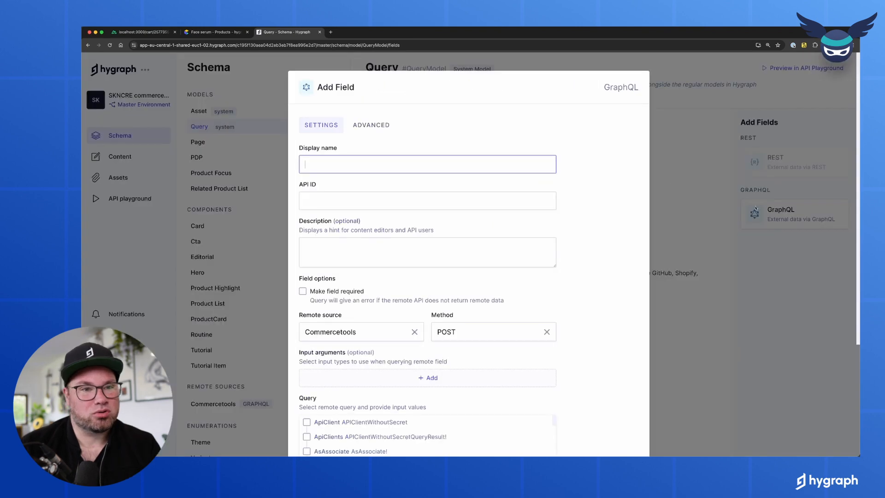
type("test")
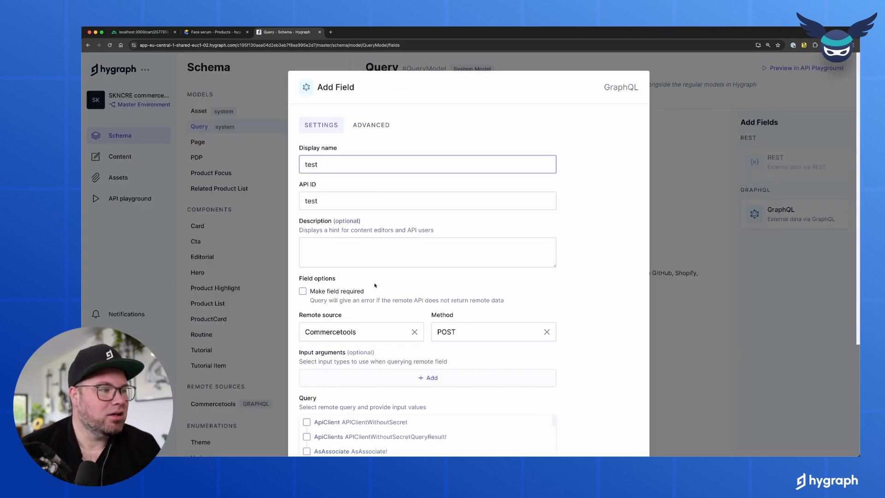
scroll(375, 285, "down", 5)
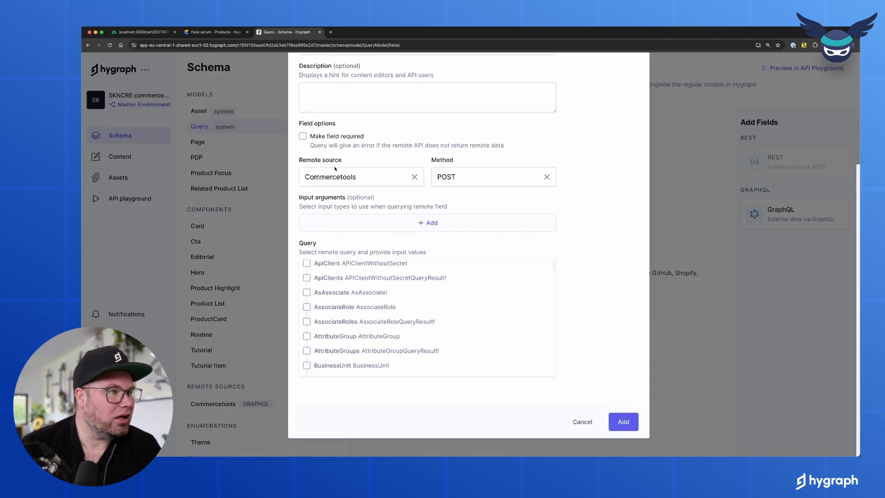
left_click(351, 176)
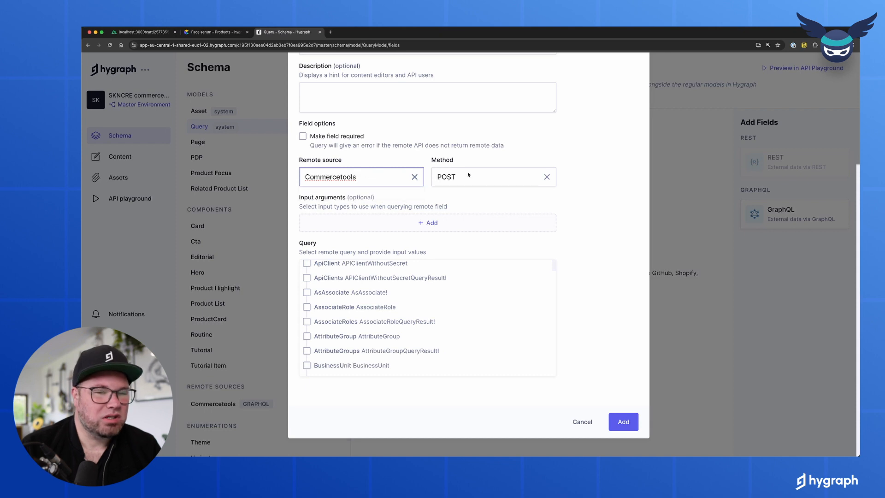
scroll(428, 303, "up", 1)
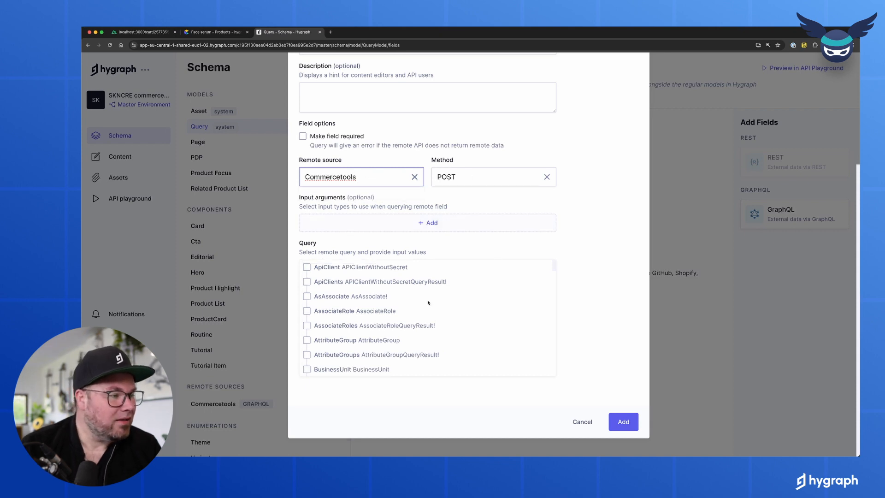
scroll(496, 293, "down", 3)
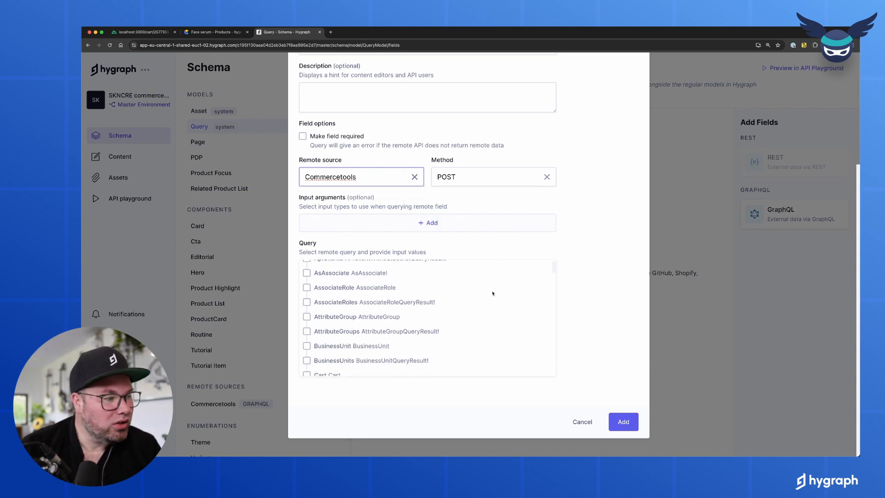
scroll(493, 295, "down", 7)
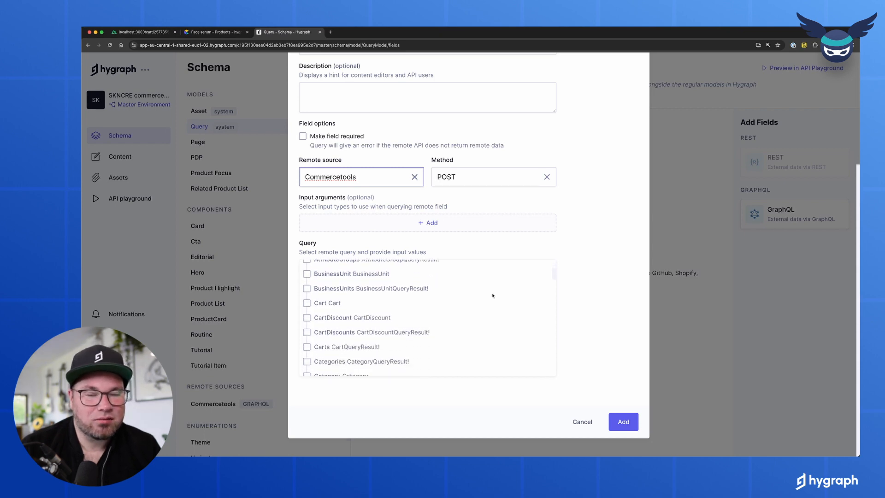
scroll(471, 310, "down", 10)
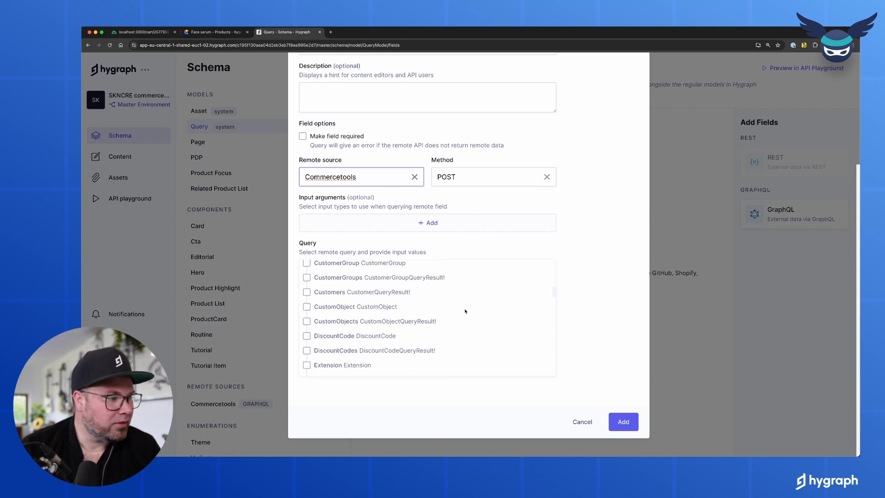
scroll(465, 311, "down", 6)
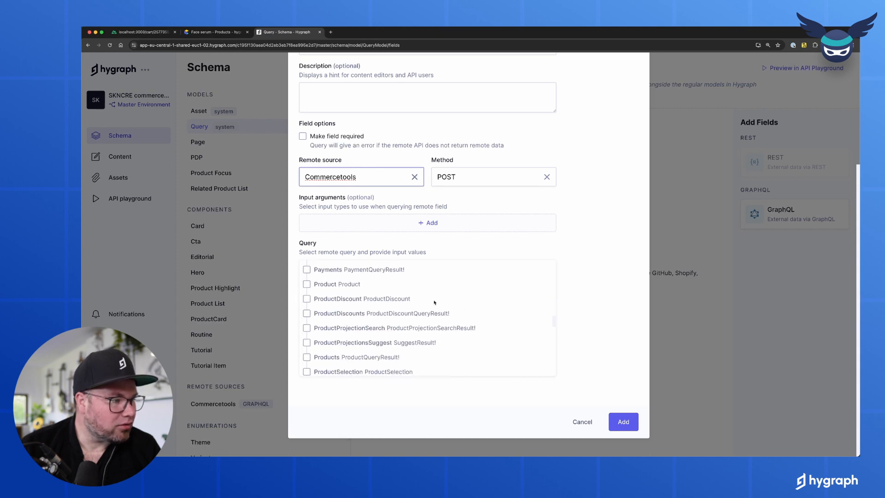
- Tick the Product query with its id argument, then cancel without adding the field
left_click(306, 284)
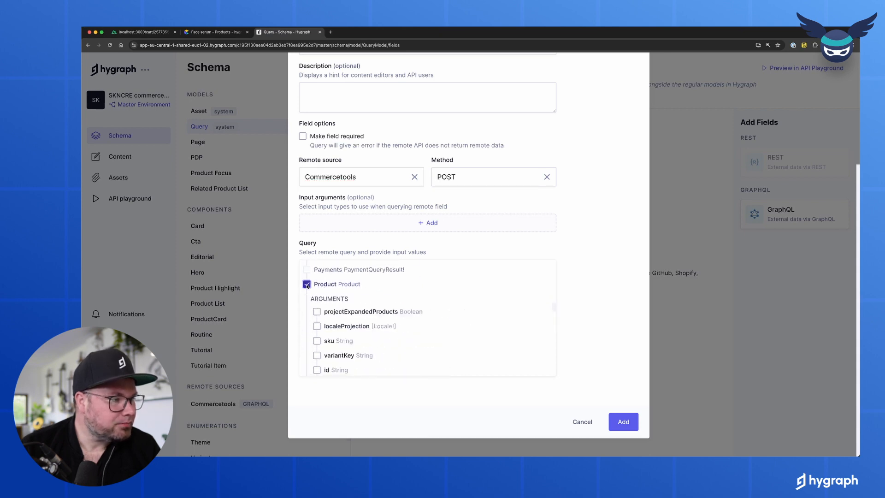
left_click(317, 370)
scroll(350, 359, "down", 1)
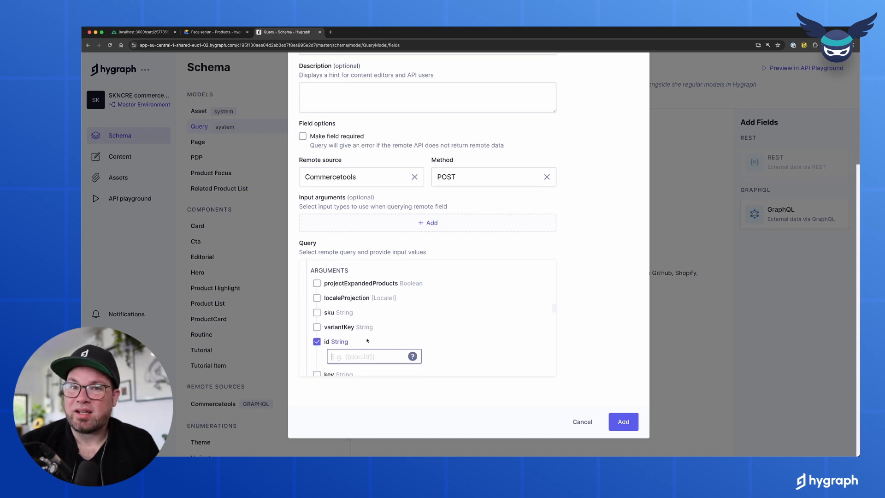
left_click(581, 419)
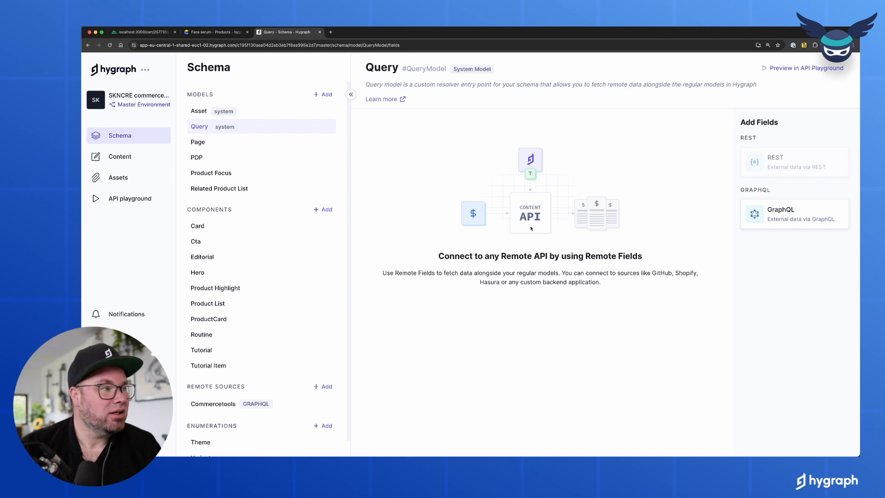
- Open the PDP model's fields and compare them with the storefront's face serum page
left_click(230, 157)
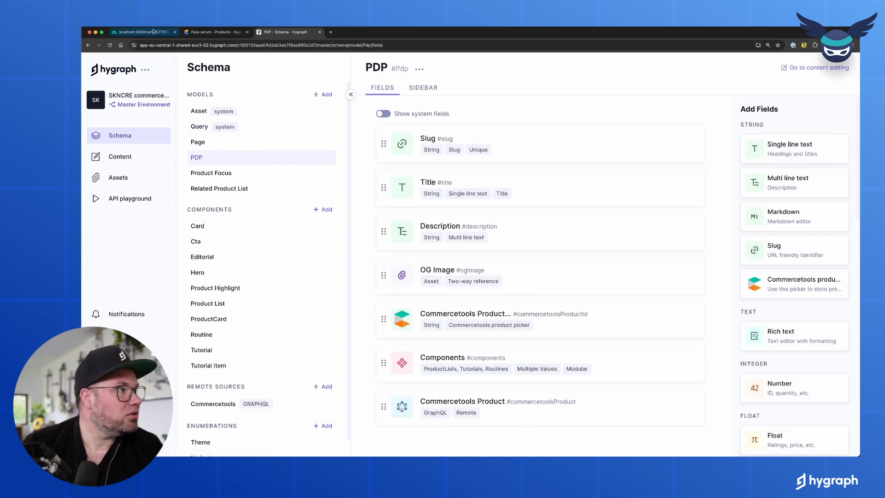
left_click(154, 31)
left_click(556, 70)
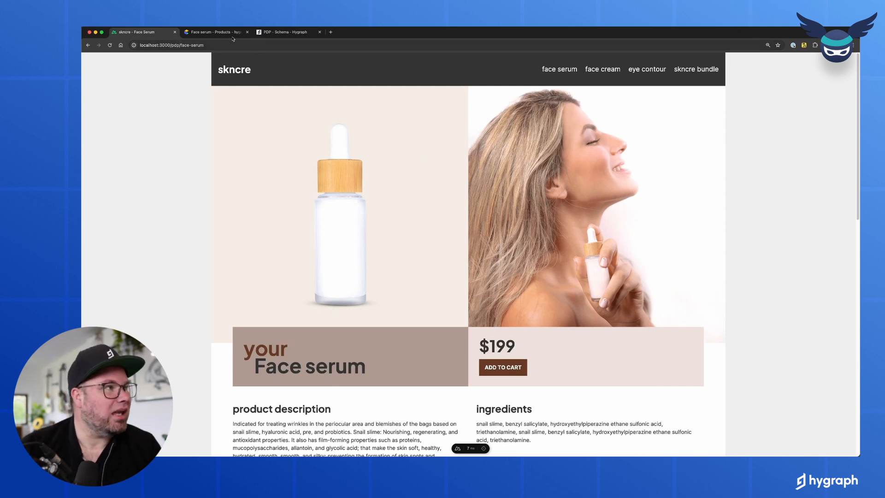
left_click(286, 32)
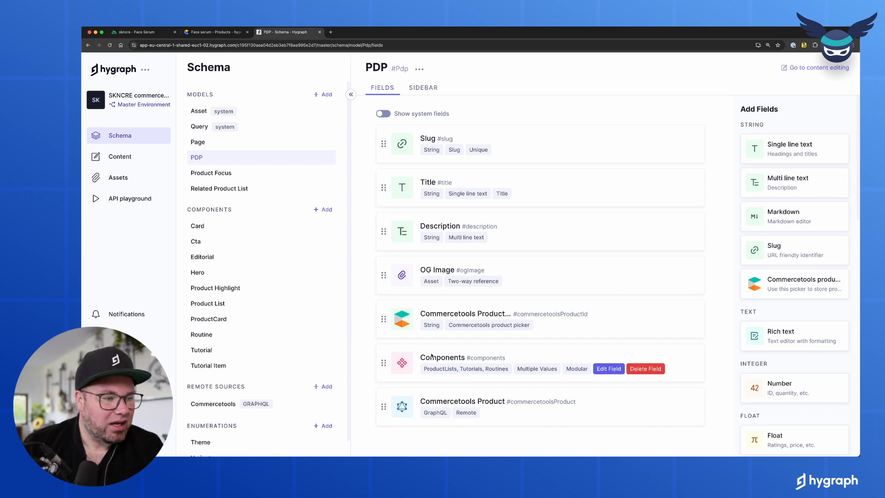
- Open the Commercetools Product field's settings and find the Product query's id mapped to {{doc.commercetoolsProductId}}
mouse_move(455, 402)
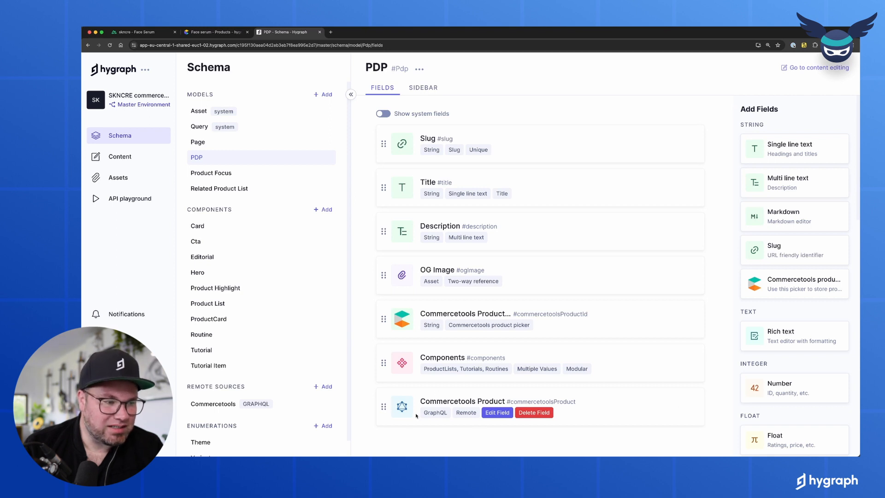
left_click(497, 412)
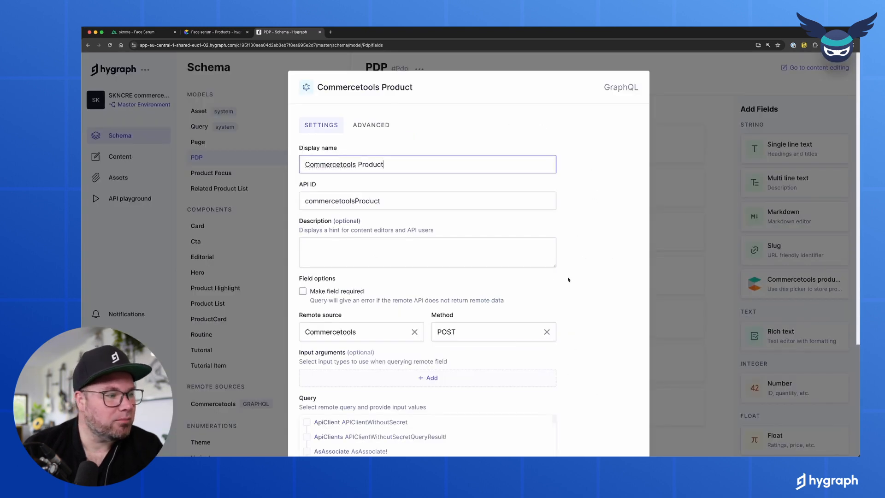
scroll(568, 280, "down", 5)
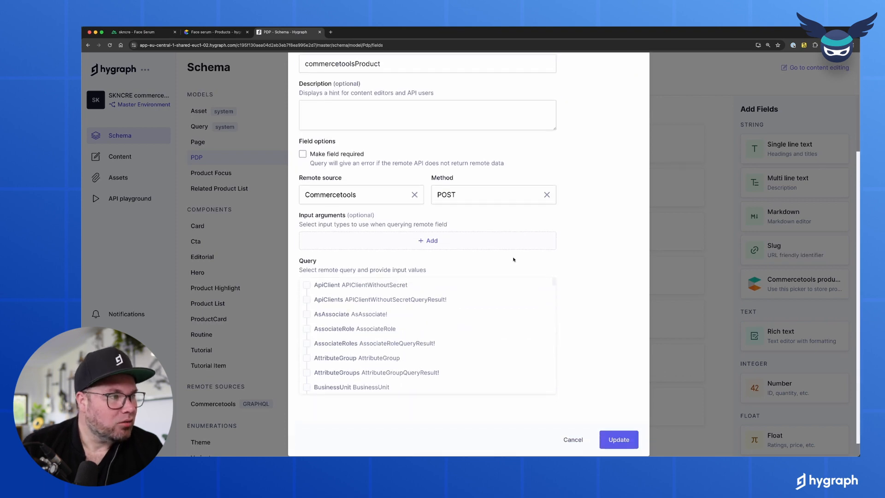
scroll(447, 192, "up", 2)
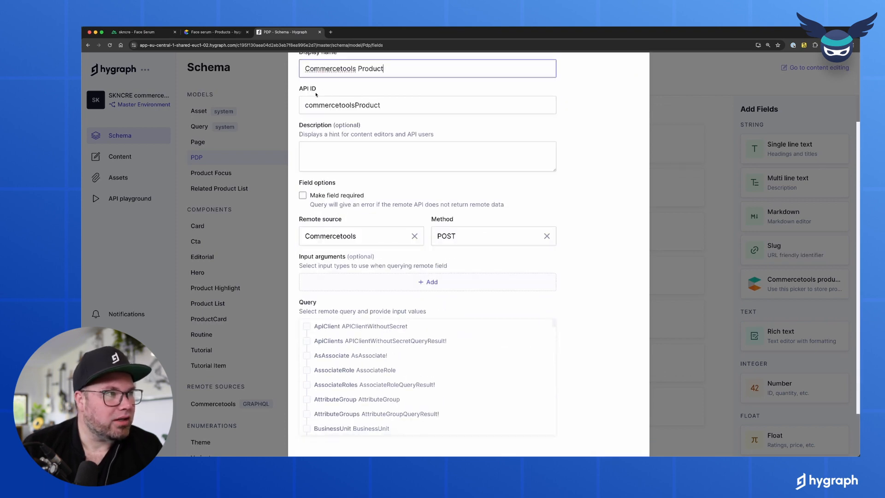
scroll(401, 358, "down", 20)
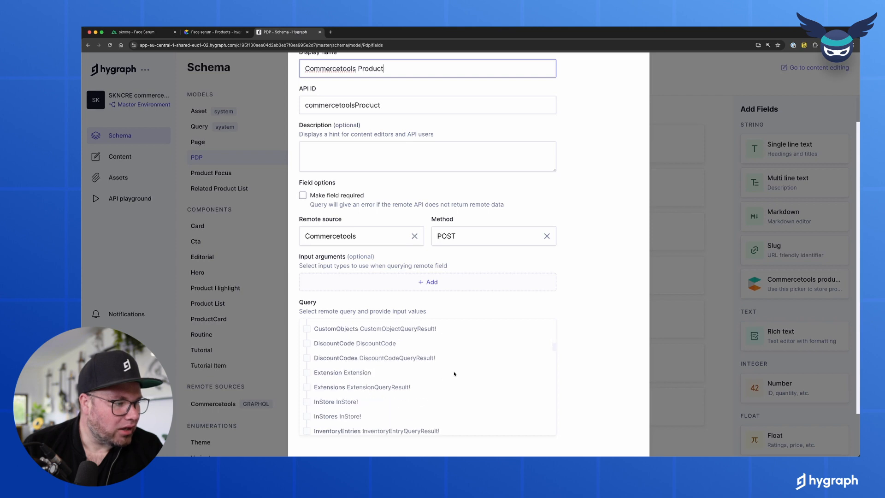
scroll(454, 374, "down", 4)
scroll(454, 373, "down", 2)
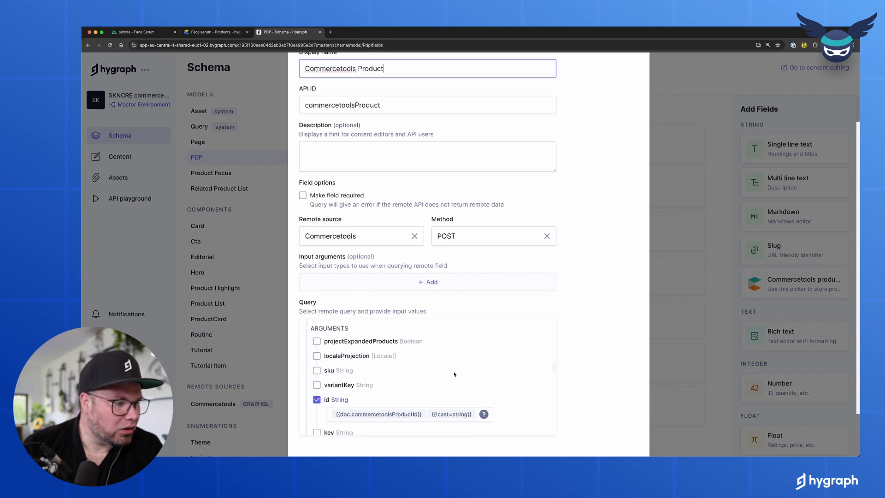
scroll(454, 374, "down", 1)
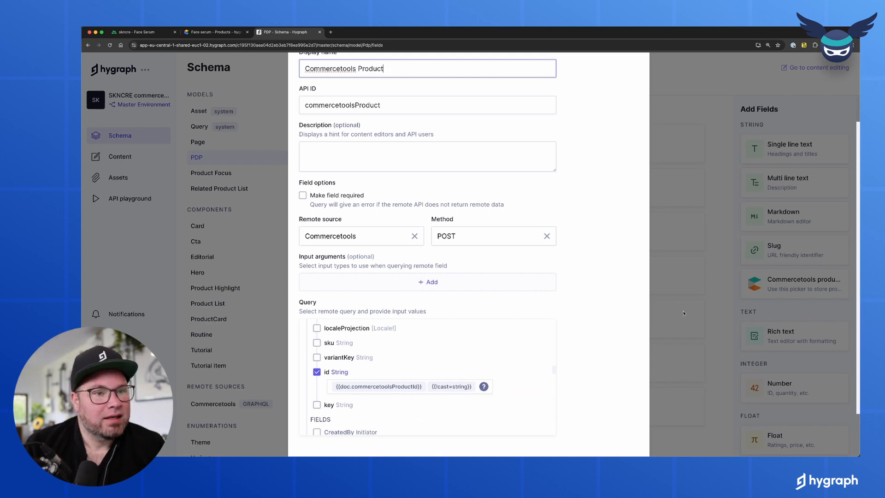
- Close the field settings, inspect the Commercetools Product ID field, then visit Apps and Content
left_click(646, 352)
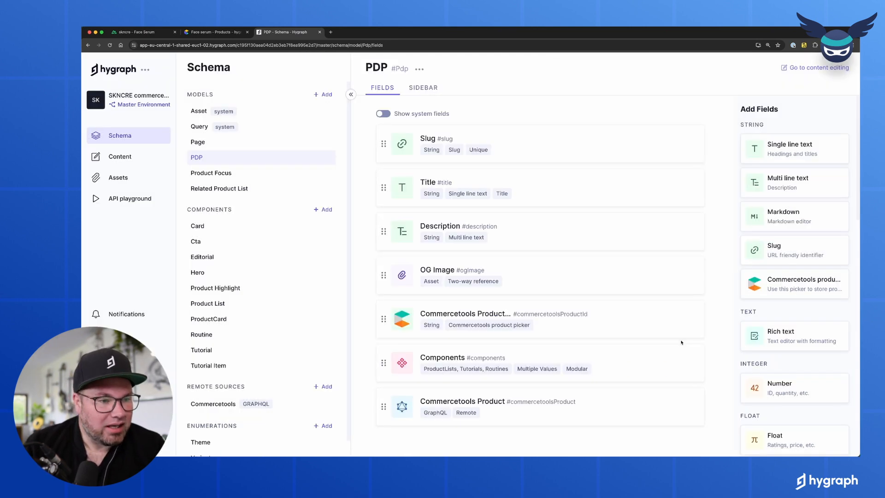
left_click(555, 325)
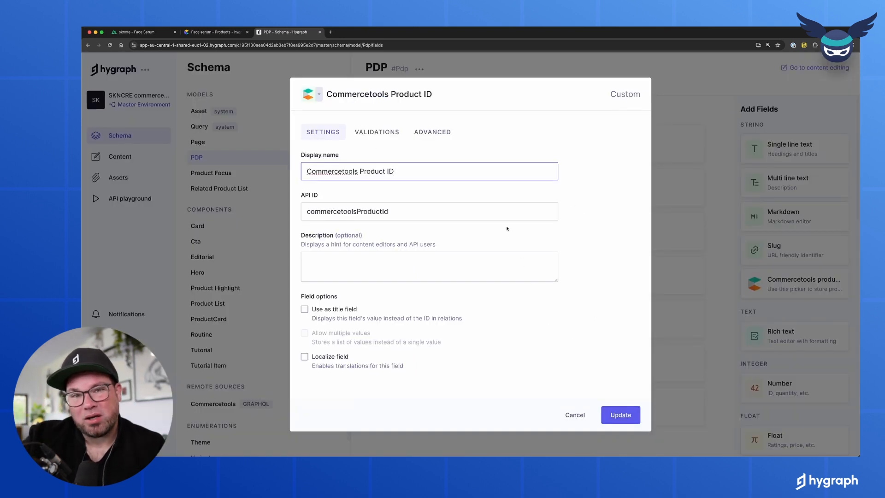
left_click(680, 255)
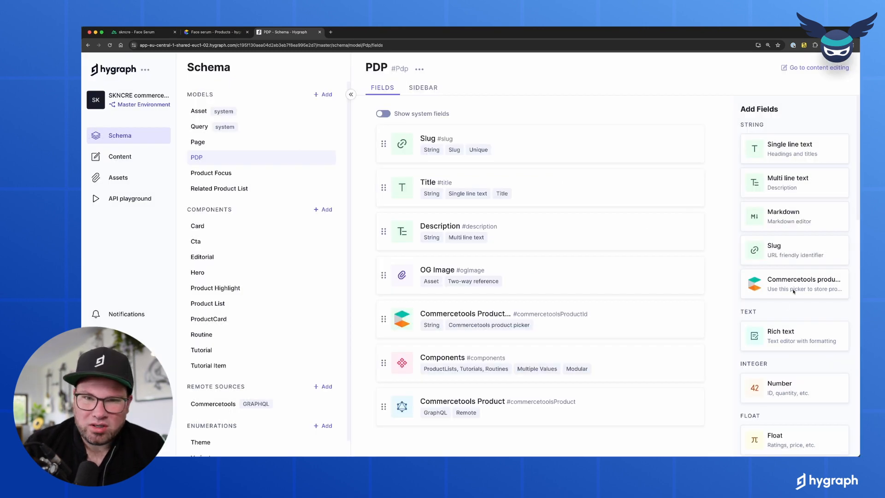
left_click(129, 335)
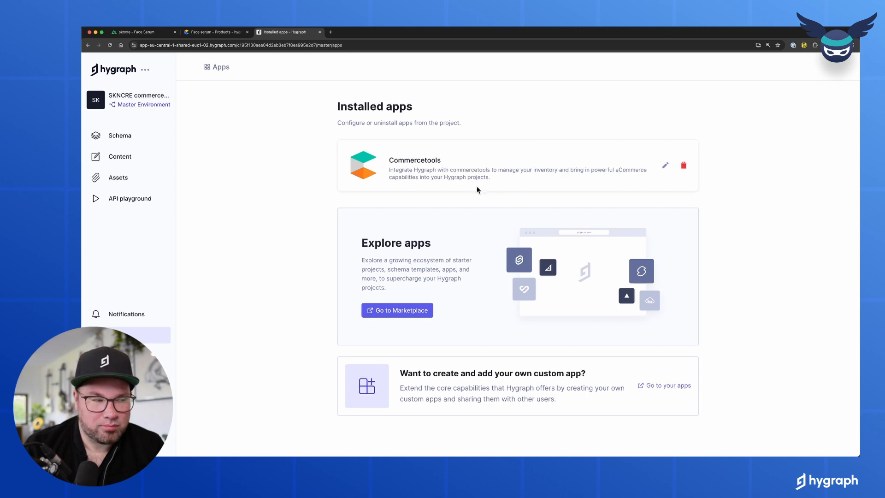
left_click(141, 149)
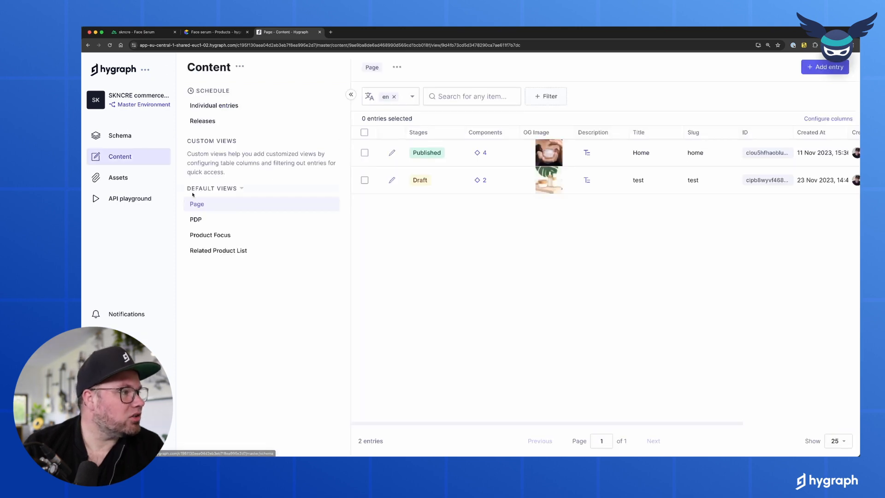
- Open the Face Serum PDP entry and look through the commercetools product picker before closing it
left_click(207, 220)
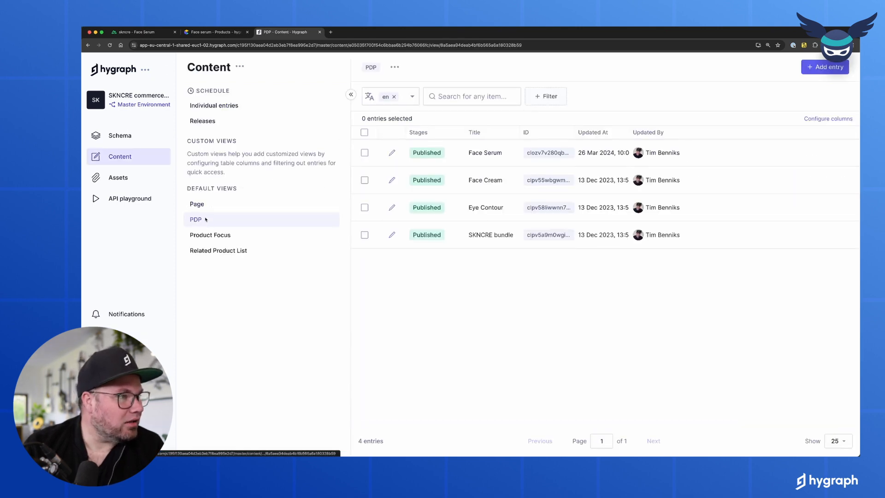
left_click(392, 152)
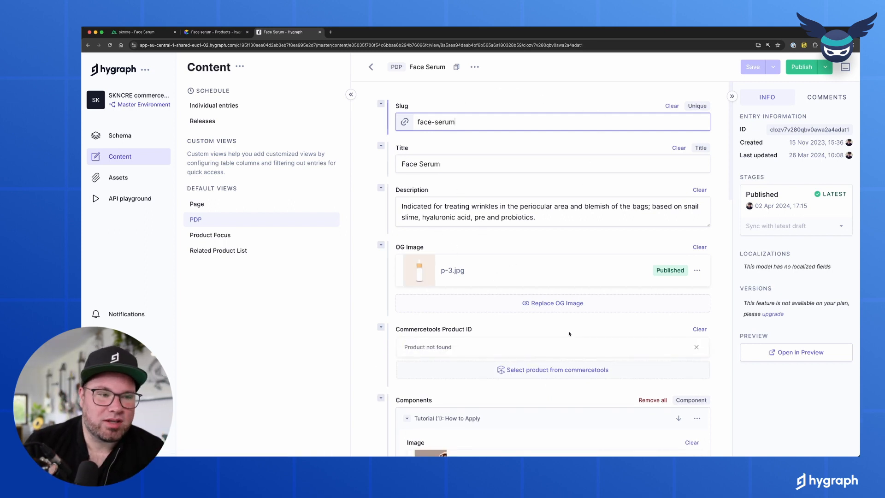
left_click(563, 373)
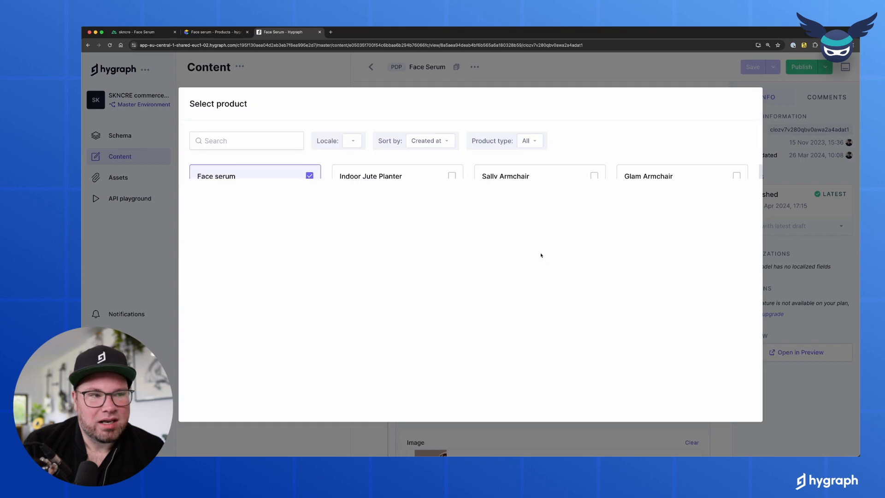
scroll(535, 268, "down", 5)
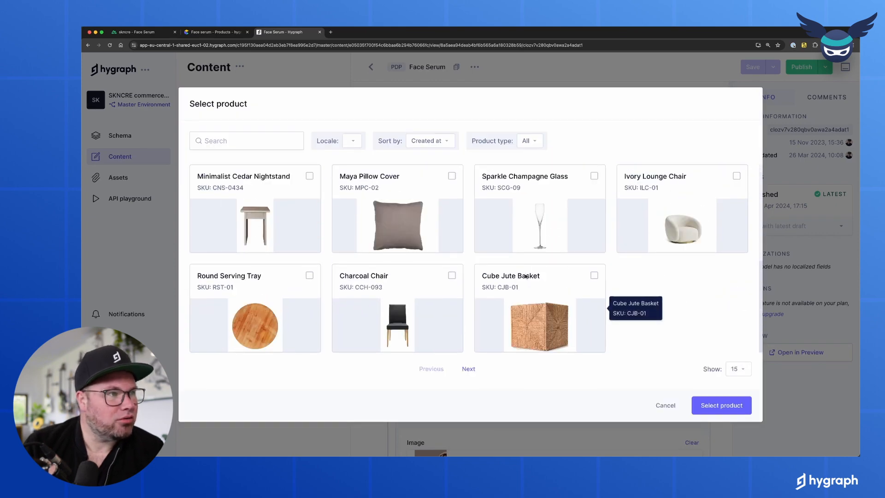
scroll(527, 276, "up", 5)
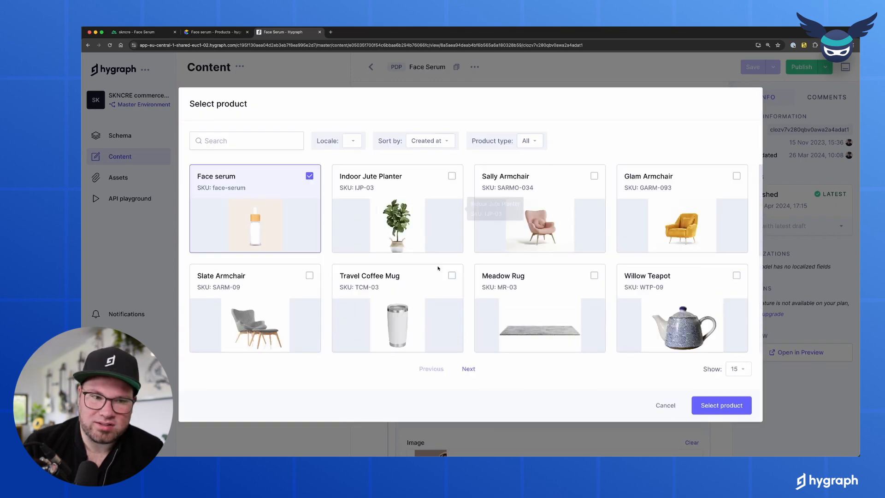
left_click(712, 406)
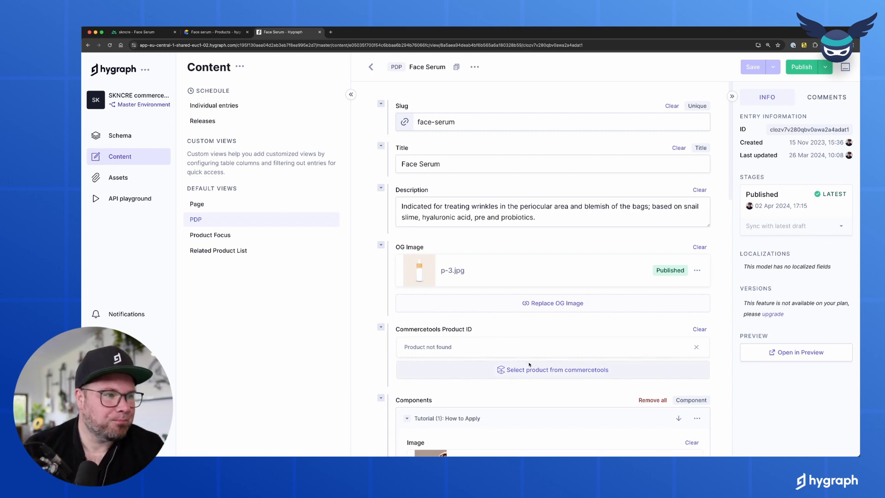
scroll(532, 369, "down", 8)
- Scroll to the entry's Commercetools Product field, then view the Pdp query in the API Playground
scroll(536, 370, "down", 10)
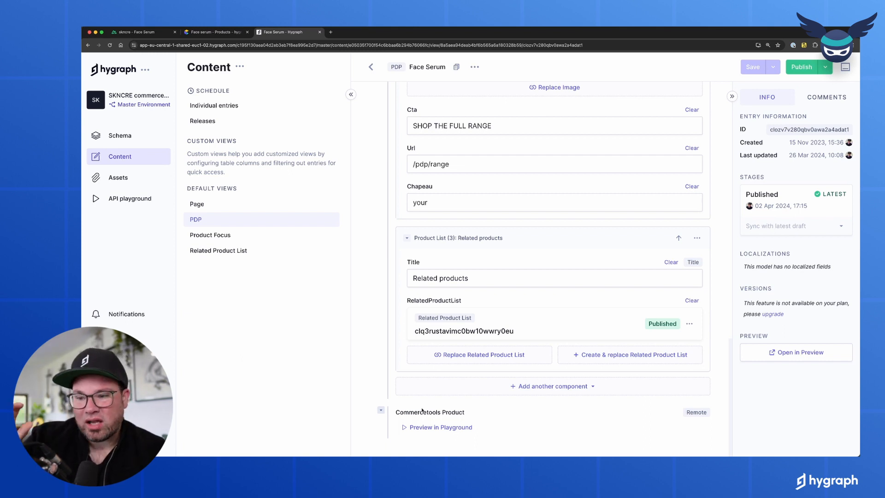
left_click(130, 199)
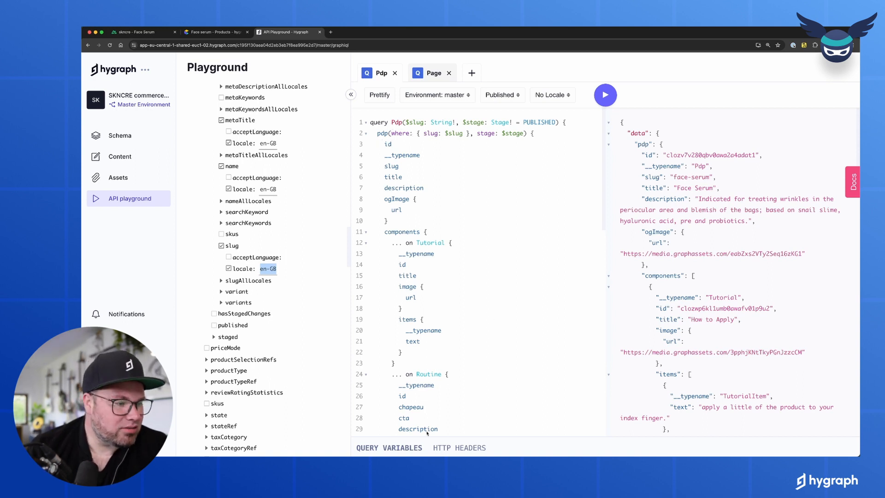
- Execute the Pdp query, including the commercetoolsProduct block with variants, images and EUR prices
left_click(406, 448)
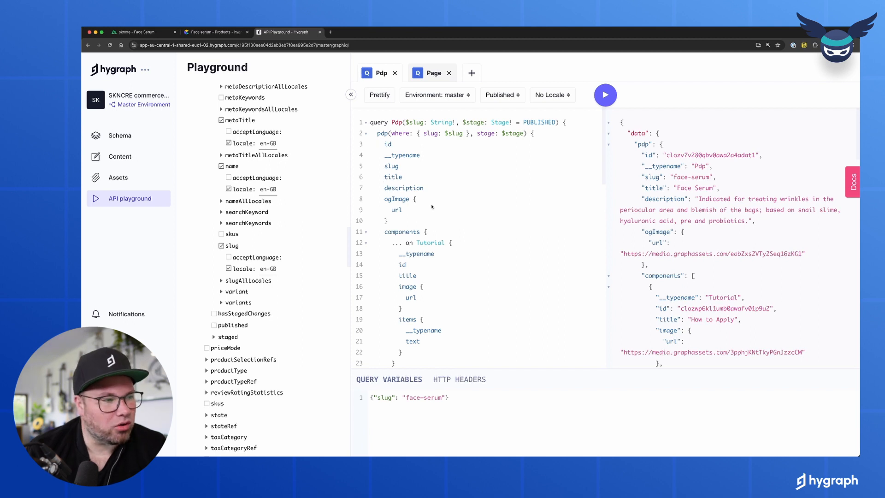
scroll(423, 245, "down", 10)
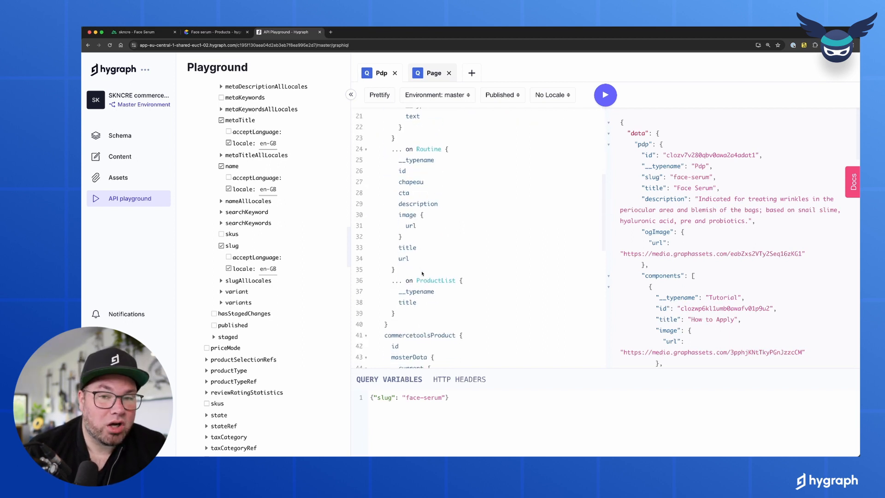
scroll(421, 270, "down", 1)
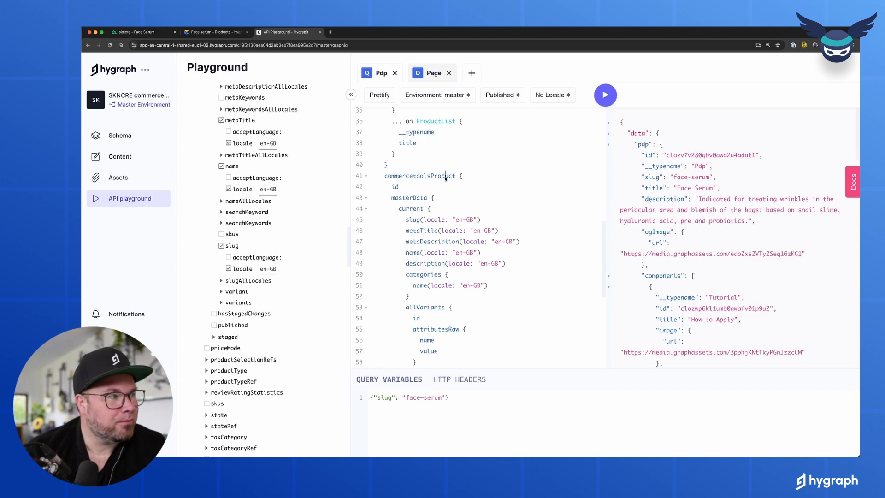
left_click_drag(455, 177, 438, 351)
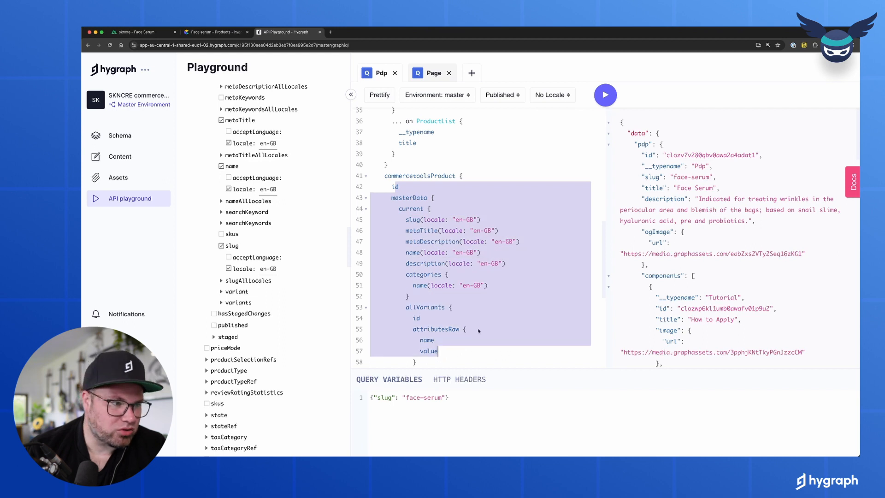
scroll(478, 327, "down", 5)
scroll(477, 327, "down", 1)
left_click(459, 298)
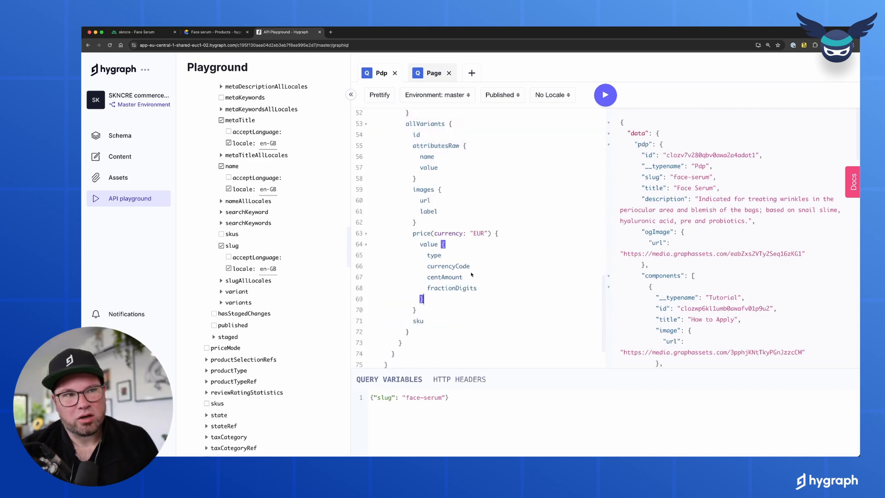
left_click(607, 94)
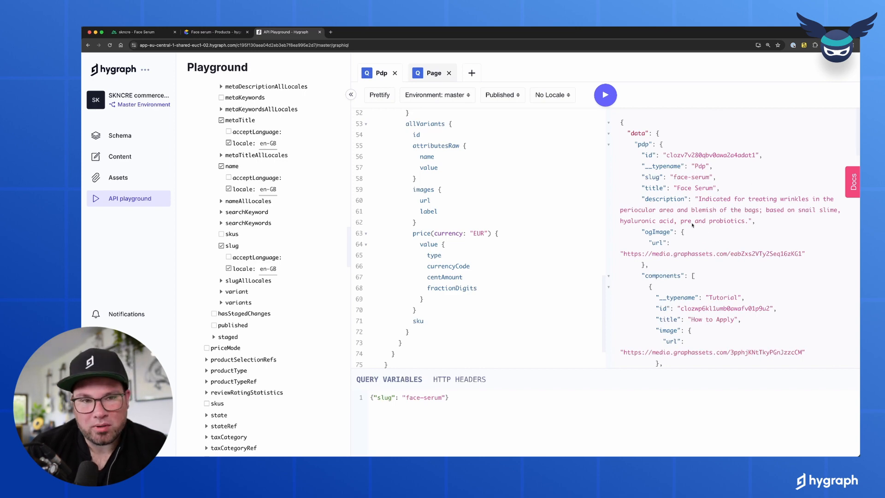
scroll(693, 225, "down", 15)
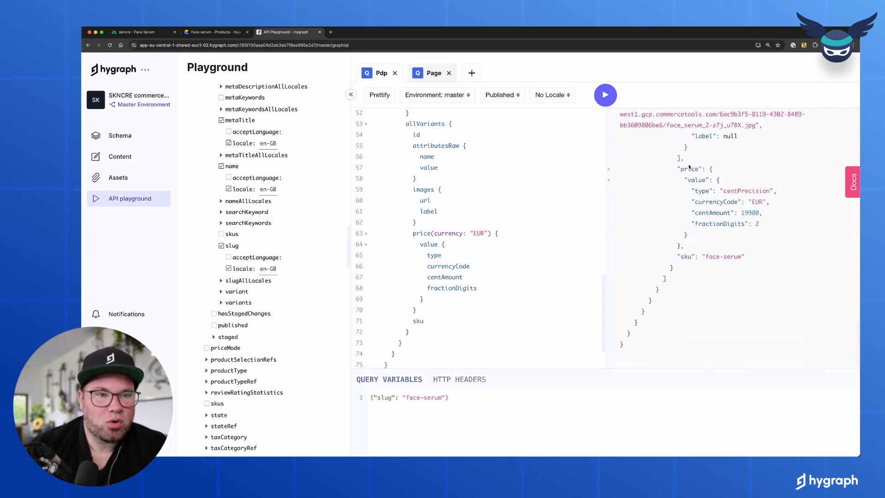
- Inspect the returned product image URLs in the results, then bring Pdp.gql forward in VS Code
left_click_drag(682, 137, 696, 268)
scroll(697, 270, "up", 3)
left_click_drag(681, 173, 716, 273)
left_click(763, 284)
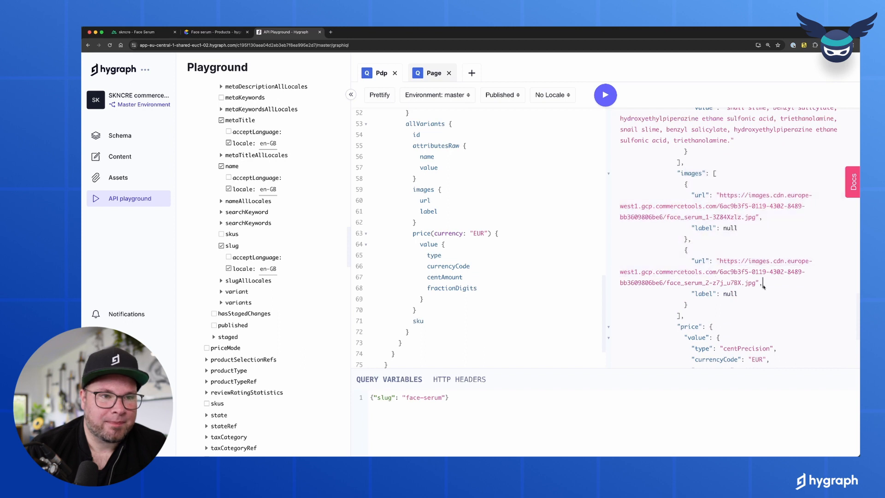
mouse_move(712, 276)
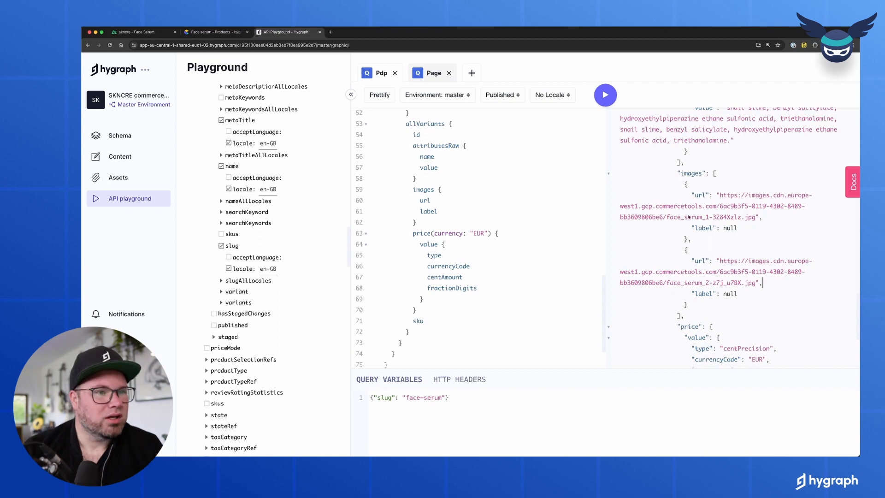
mouse_move(689, 217)
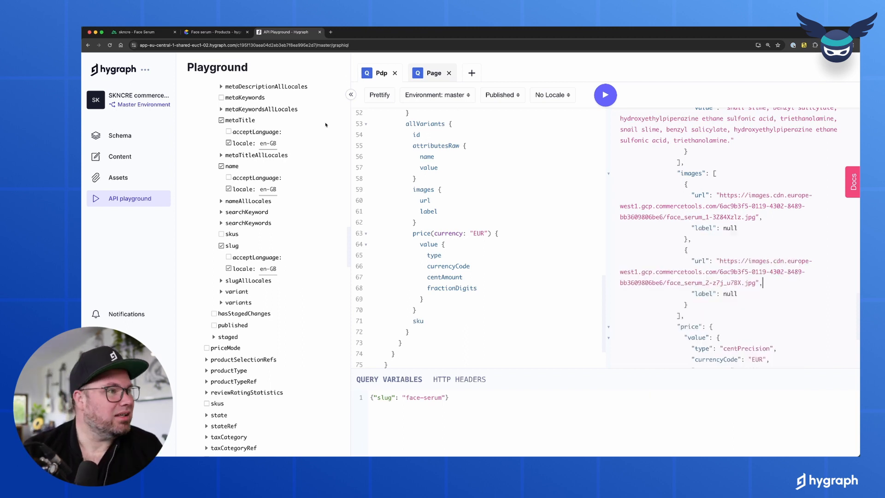
left_click(423, 448)
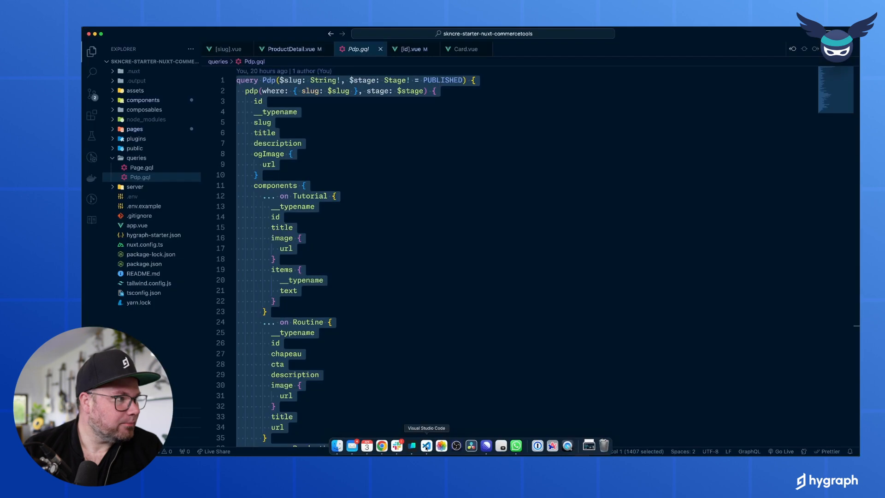
- Highlight the Pdp.gql components section, its Tutorial and Routine fragments, then return to Hygraph
left_click(382, 212)
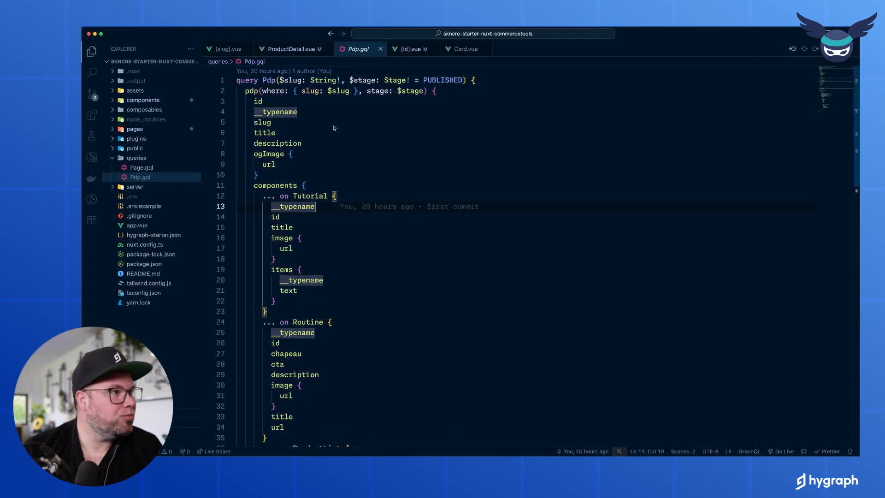
left_click_drag(251, 187, 368, 413)
left_click(298, 322)
left_click(305, 197)
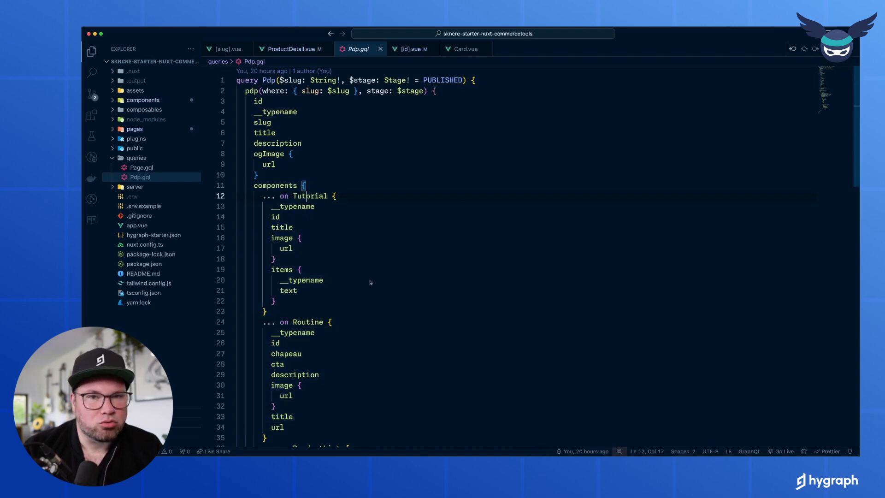
scroll(379, 297, "down", 1)
key("super+Tab")
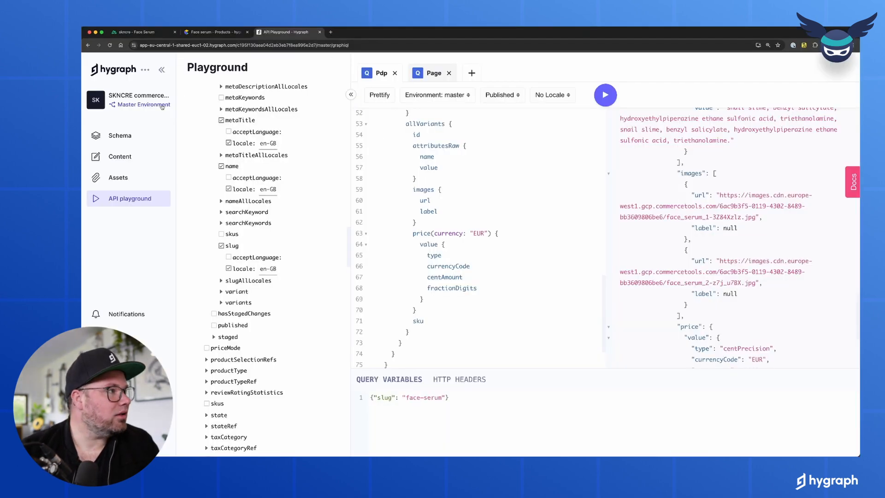
- Browse the Face Serum PDP content entry's tutorial and beauty range components
left_click(119, 156)
scroll(415, 212, "down", 5)
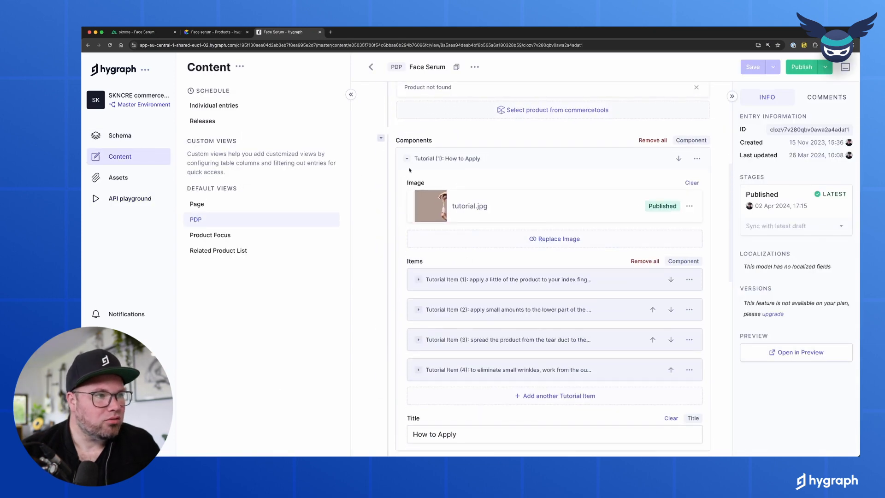
scroll(452, 203, "down", 4)
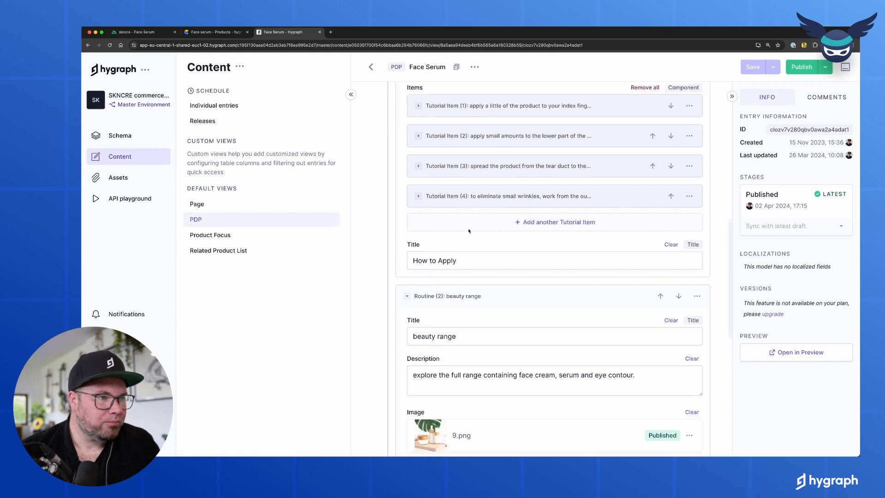
scroll(484, 244, "up", 1)
scroll(450, 281, "down", 5)
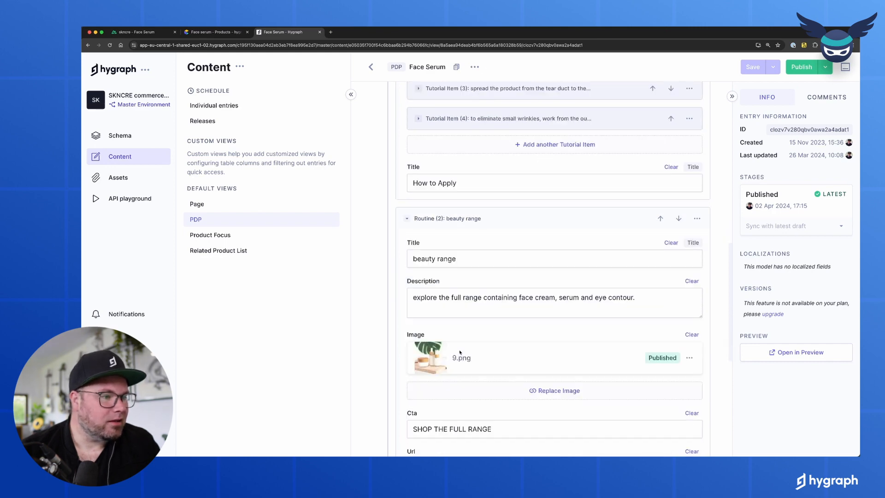
- Compare against the storefront's rendered Face Serum page, then go back to Pdp.gql
left_click(144, 35)
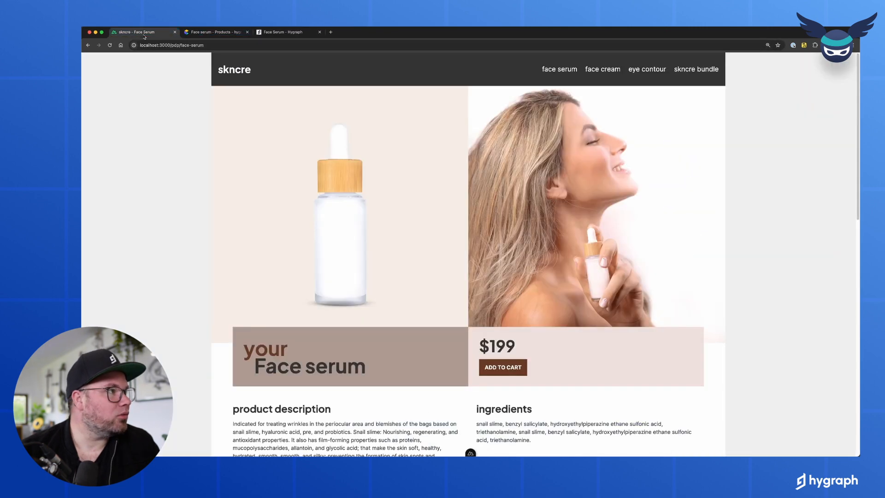
scroll(484, 207, "down", 13)
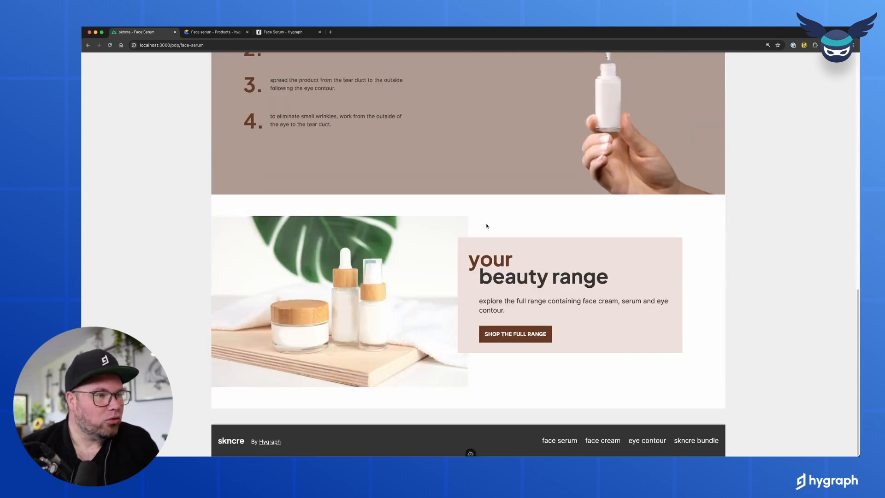
key("super+Tab")
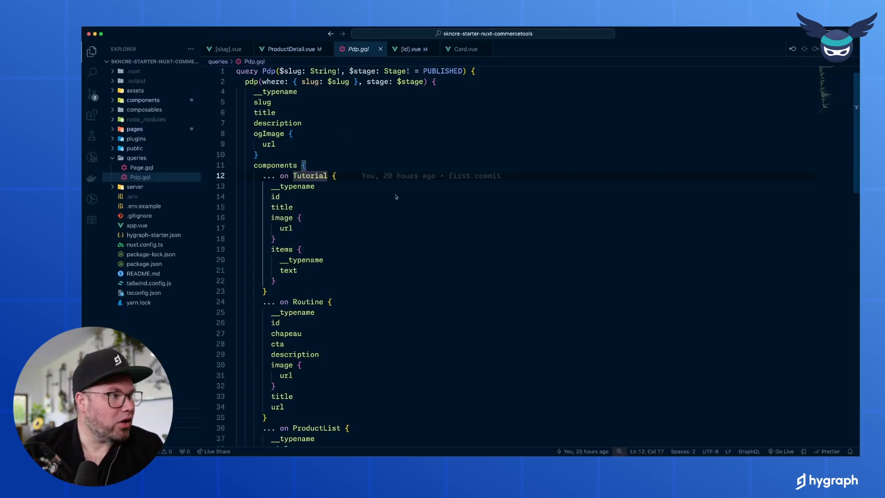
- Review the commercetoolsProduct block's variants, images and price fields in Pdp.gql
scroll(395, 196, "down", 6)
left_click_drag(262, 229, 348, 345)
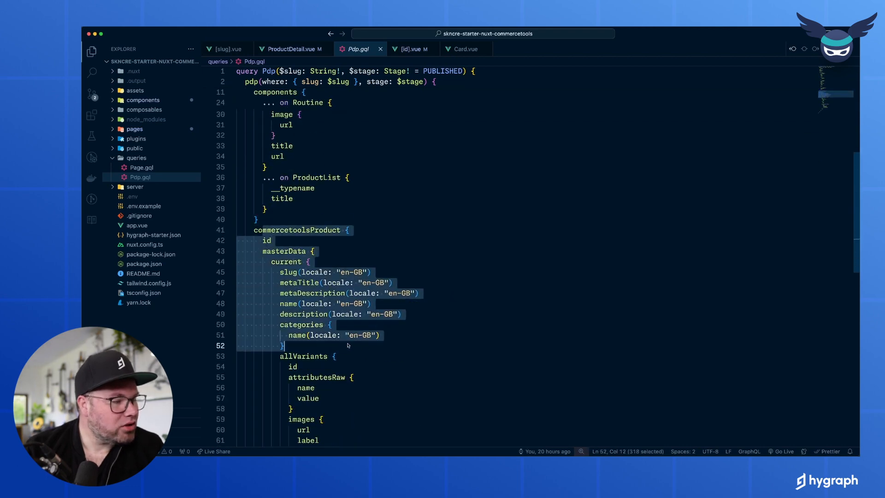
scroll(451, 343, "down", 2)
left_click(449, 344)
scroll(447, 341, "down", 4)
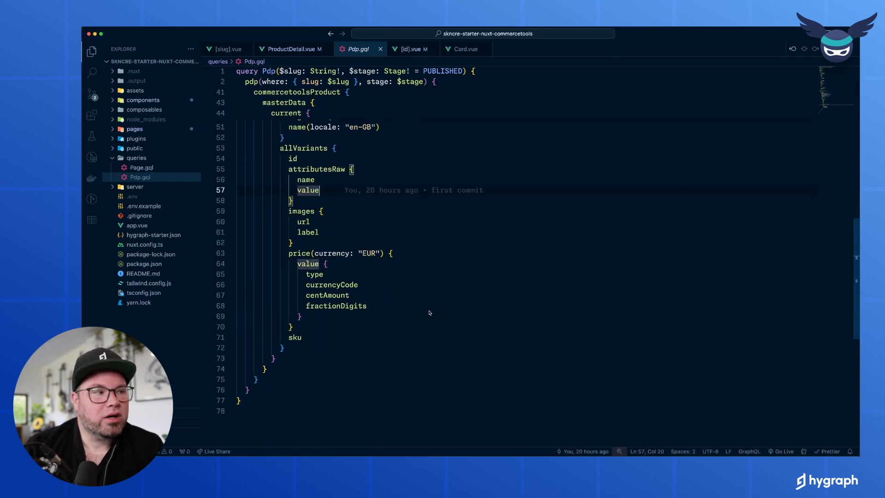
left_click_drag(333, 121, 351, 326)
left_click(350, 326)
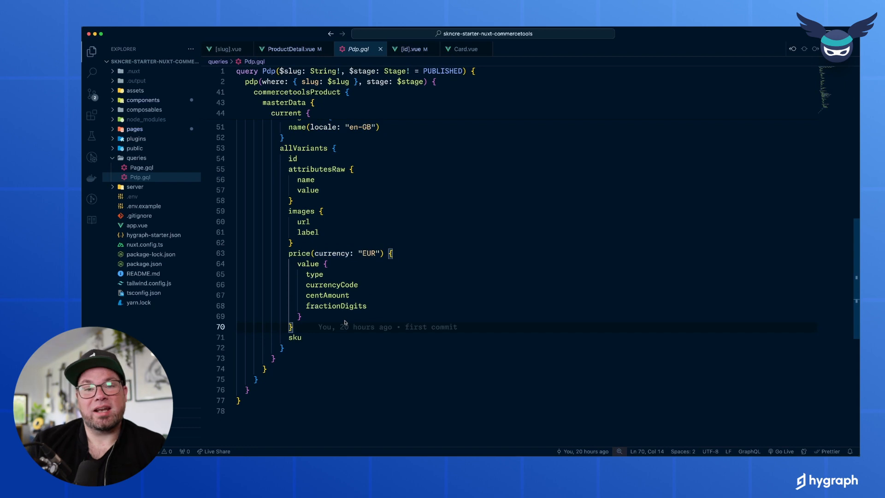
left_click(486, 347)
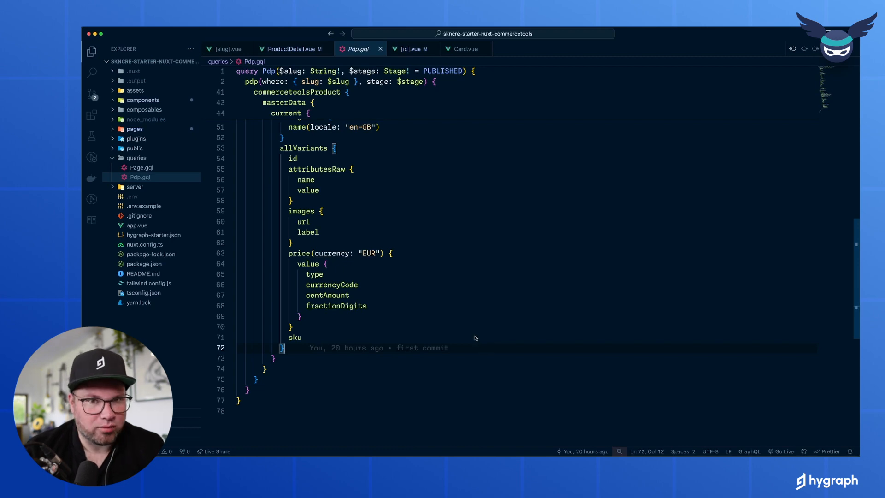
scroll(475, 338, "up", 10)
scroll(475, 338, "up", 3)
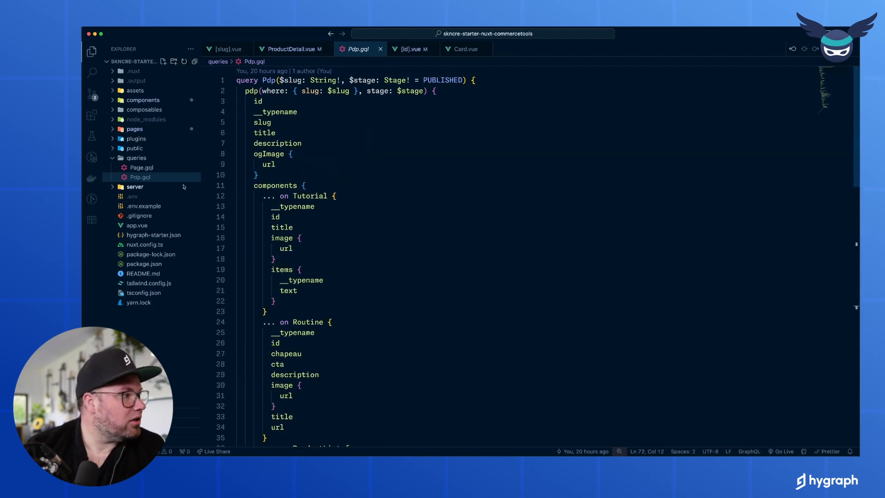
- Open pages/pdp/[slug].vue and examine its usePage call with type "pdp" and template block
left_click(138, 130)
left_click(135, 148)
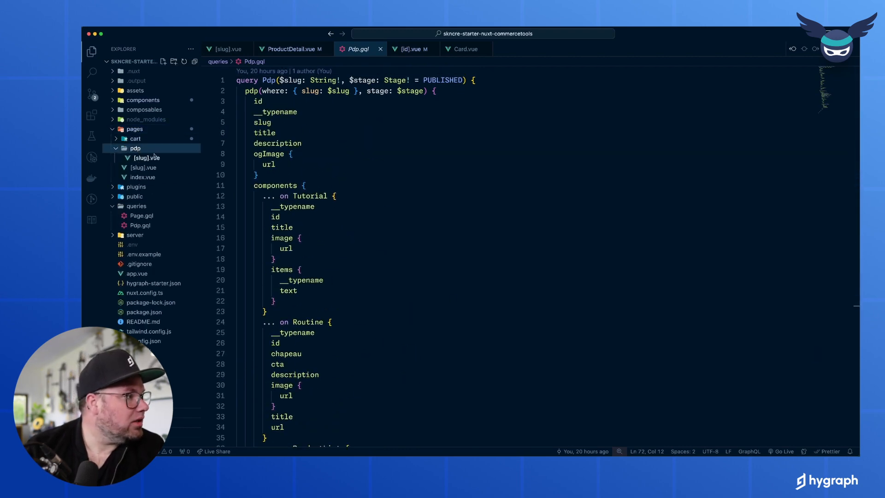
left_click(147, 158)
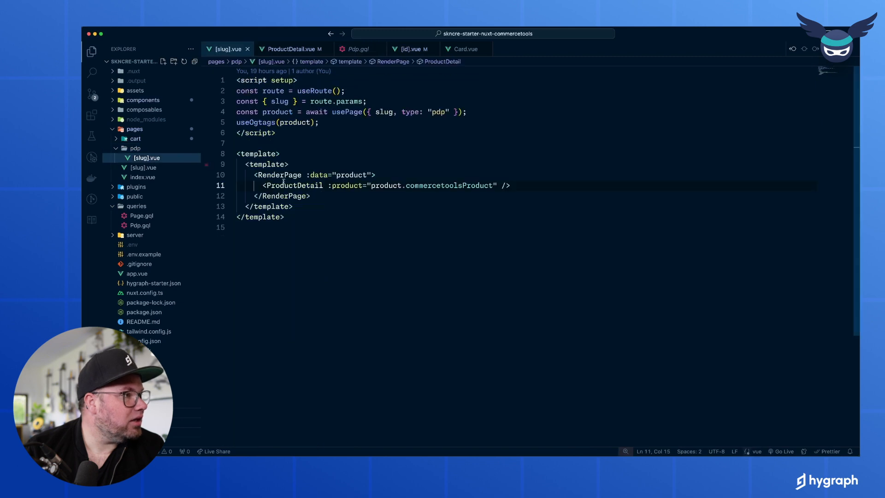
left_click(269, 114)
left_click(346, 112)
double_click(438, 112)
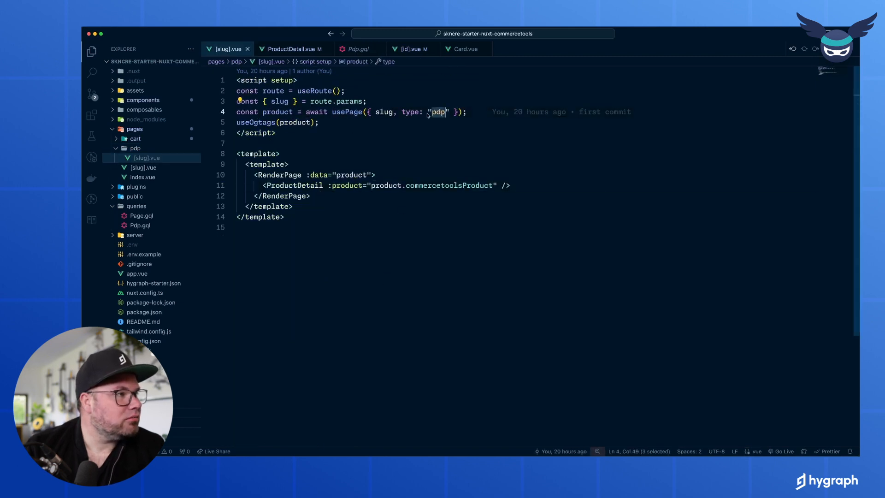
left_click_drag(247, 167, 348, 291)
left_click(371, 296)
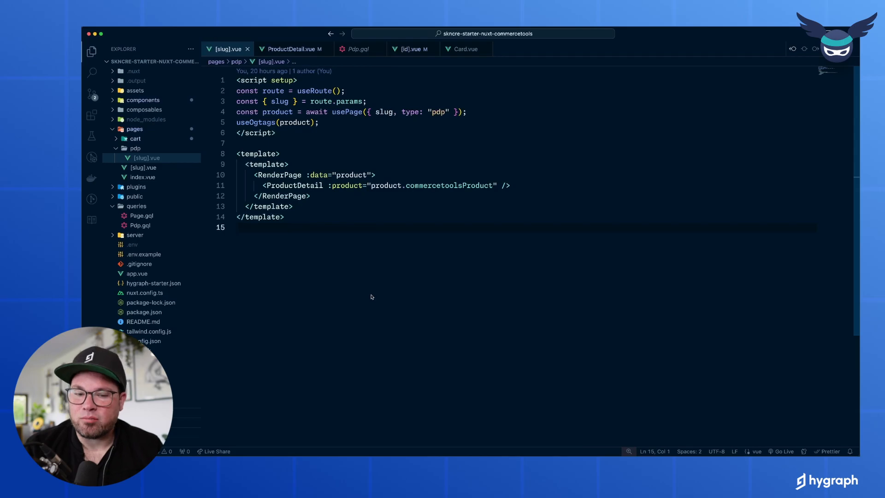